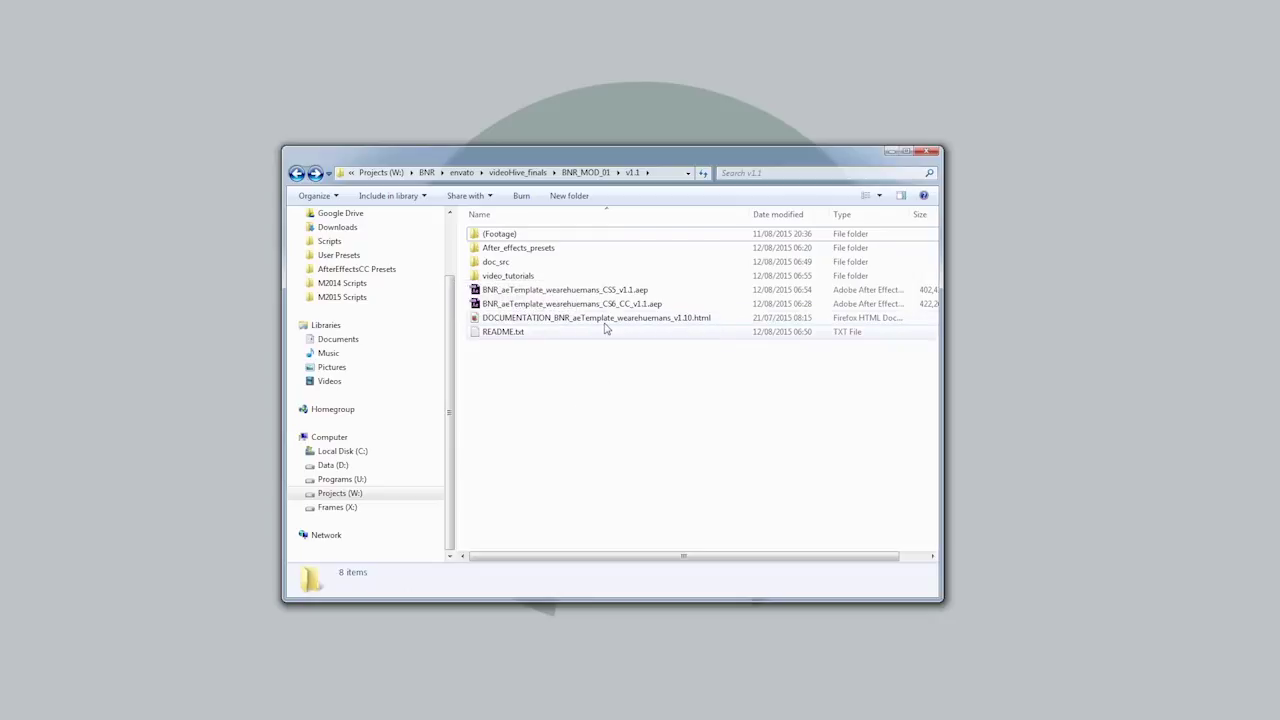
double_click(645, 319)
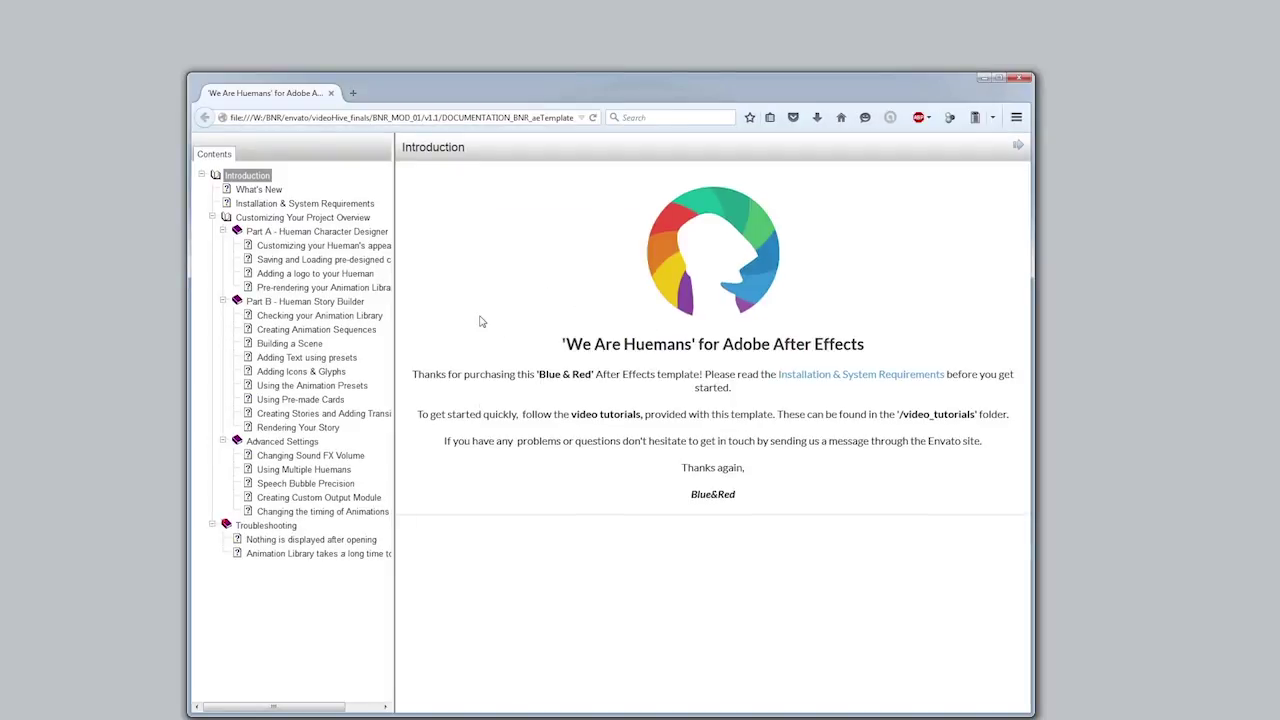
click(1021, 77)
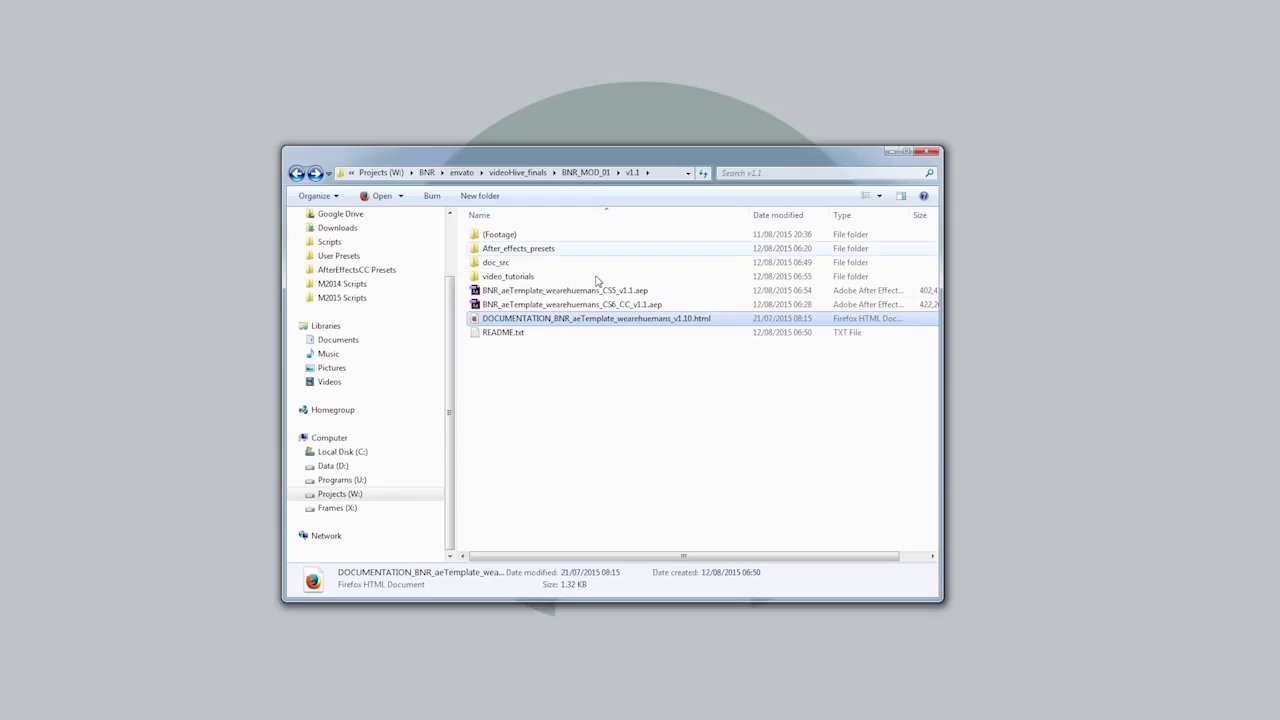
click(526, 238)
- Browse the template's v1.1 folder, looking inside (Footage), After_effects_presets and _wearehuemans
double_click(526, 238)
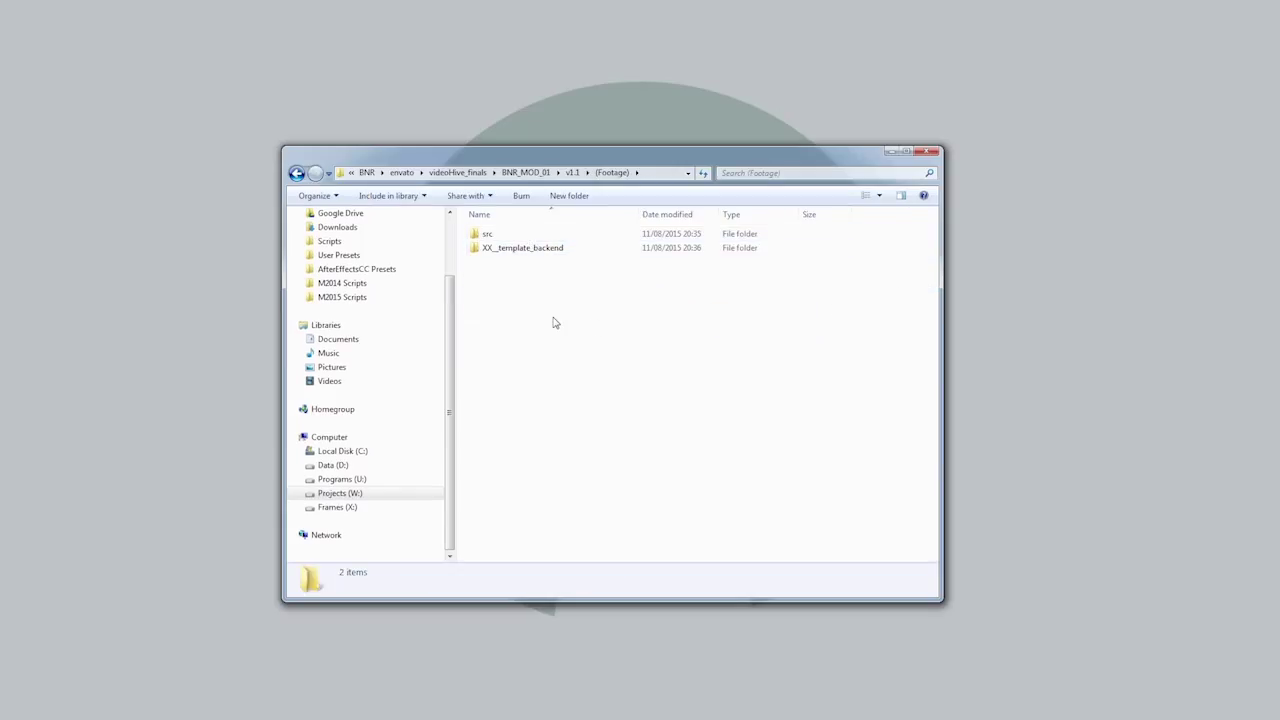
click(296, 176)
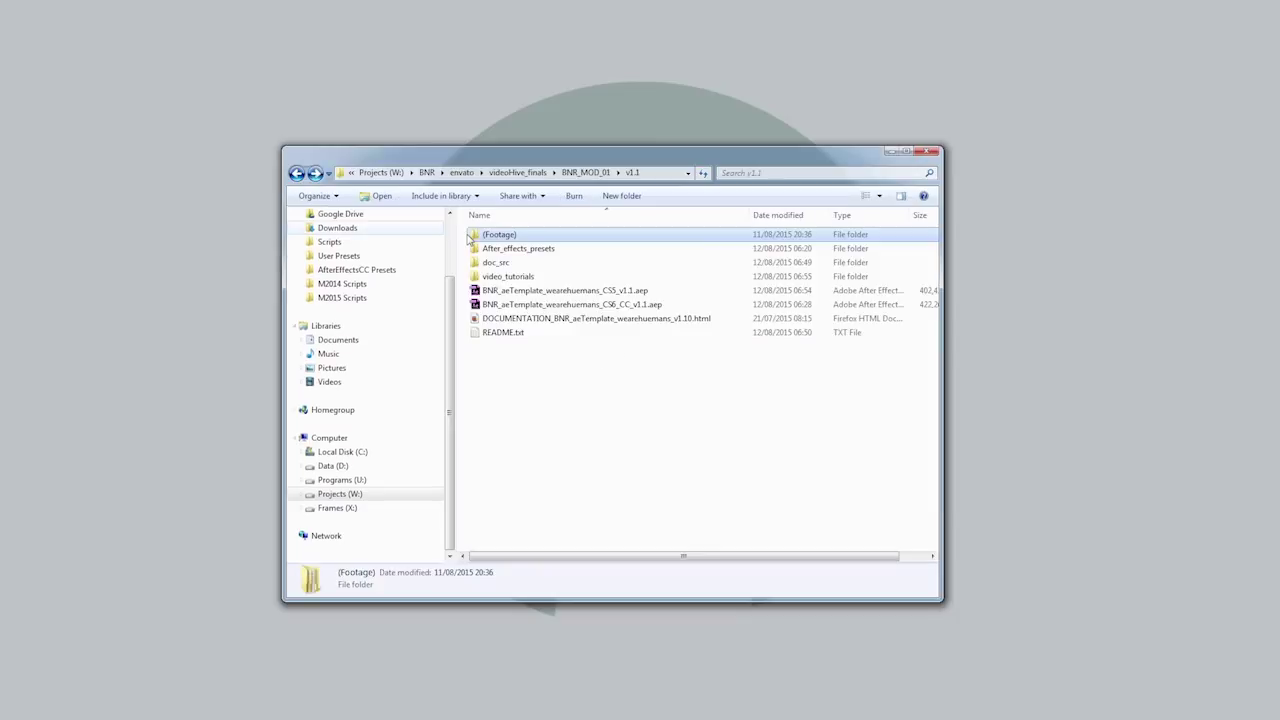
double_click(557, 254)
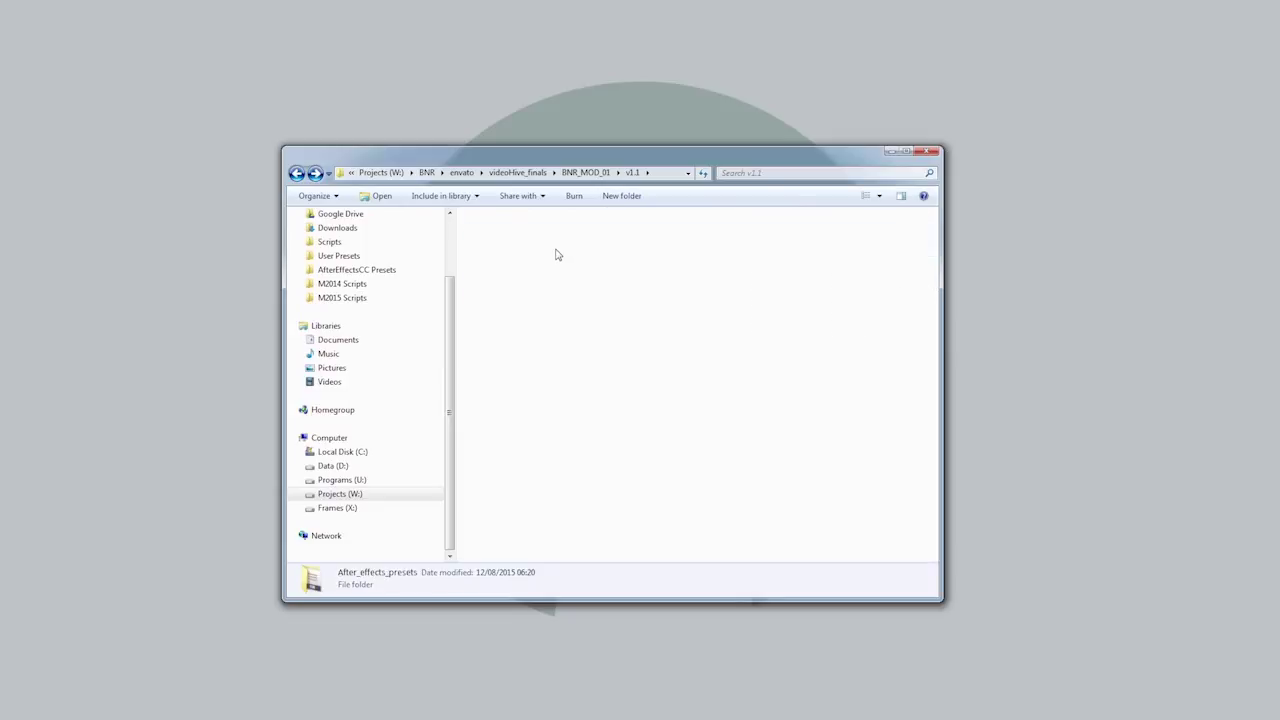
double_click(549, 236)
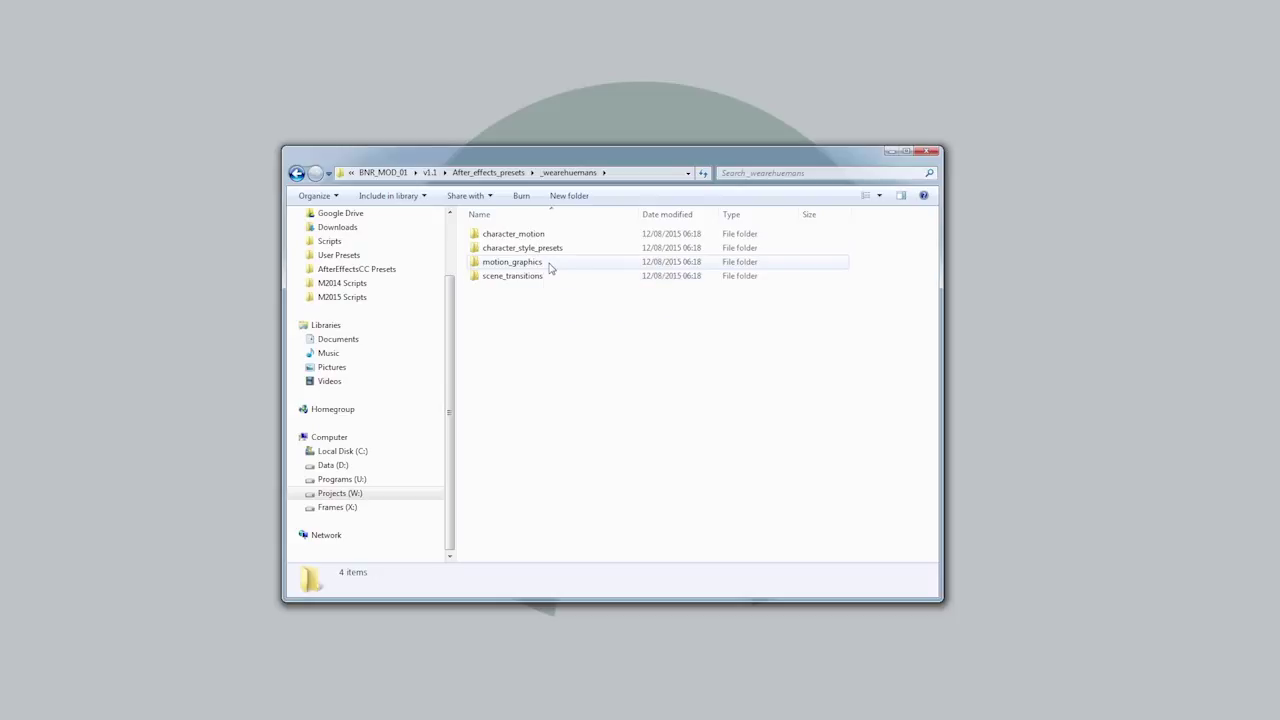
click(296, 172)
key(BackSpace)
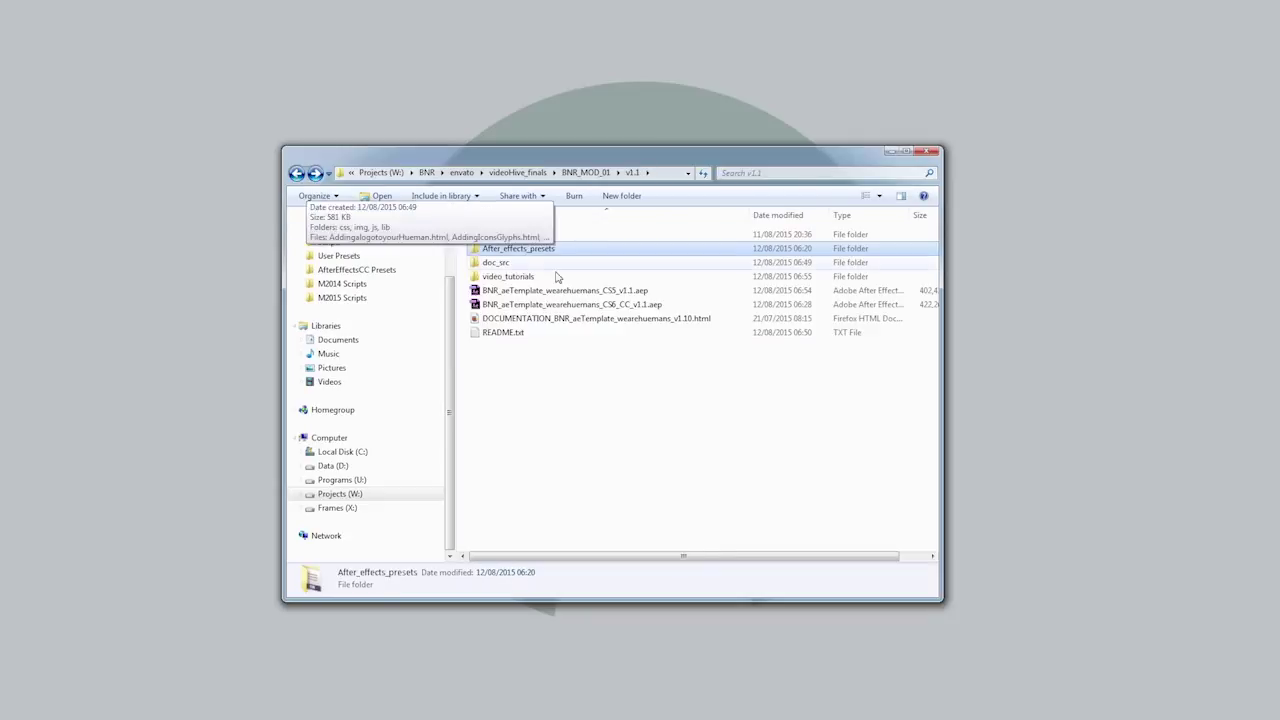
click(621, 308)
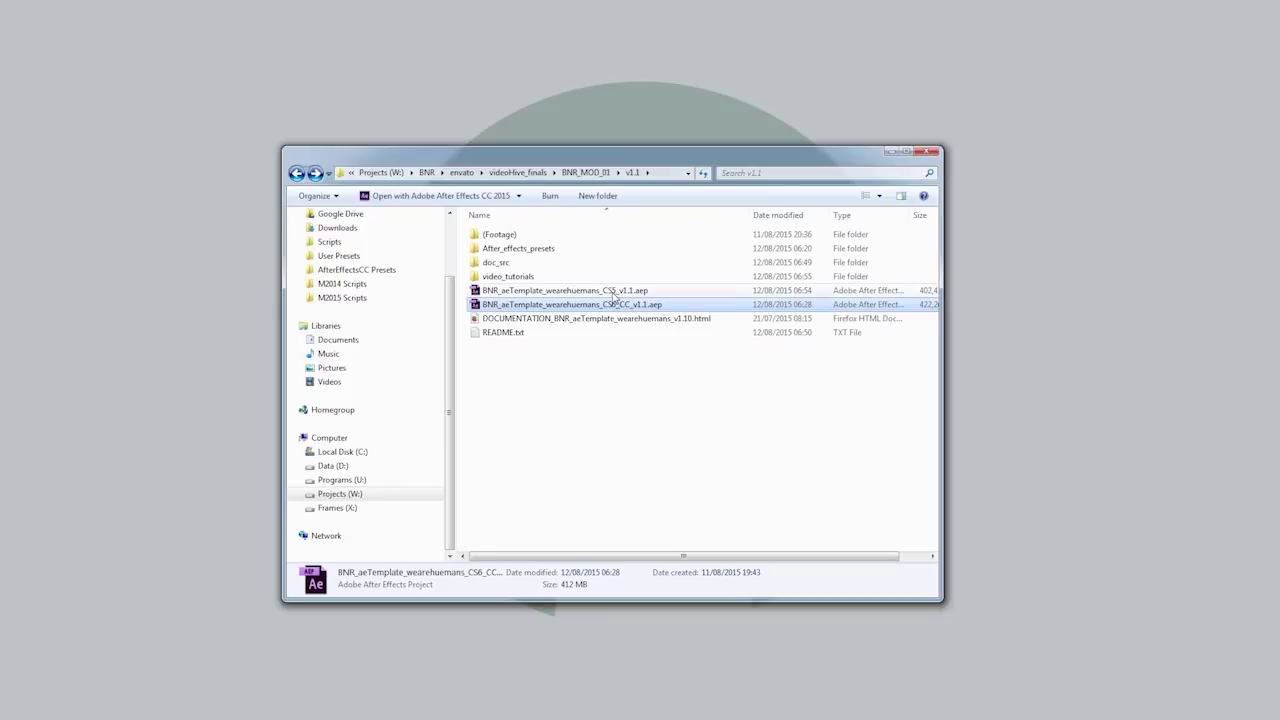
- Reopen After_effects_presets and position the User Presets Explorer window beside it
double_click(530, 256)
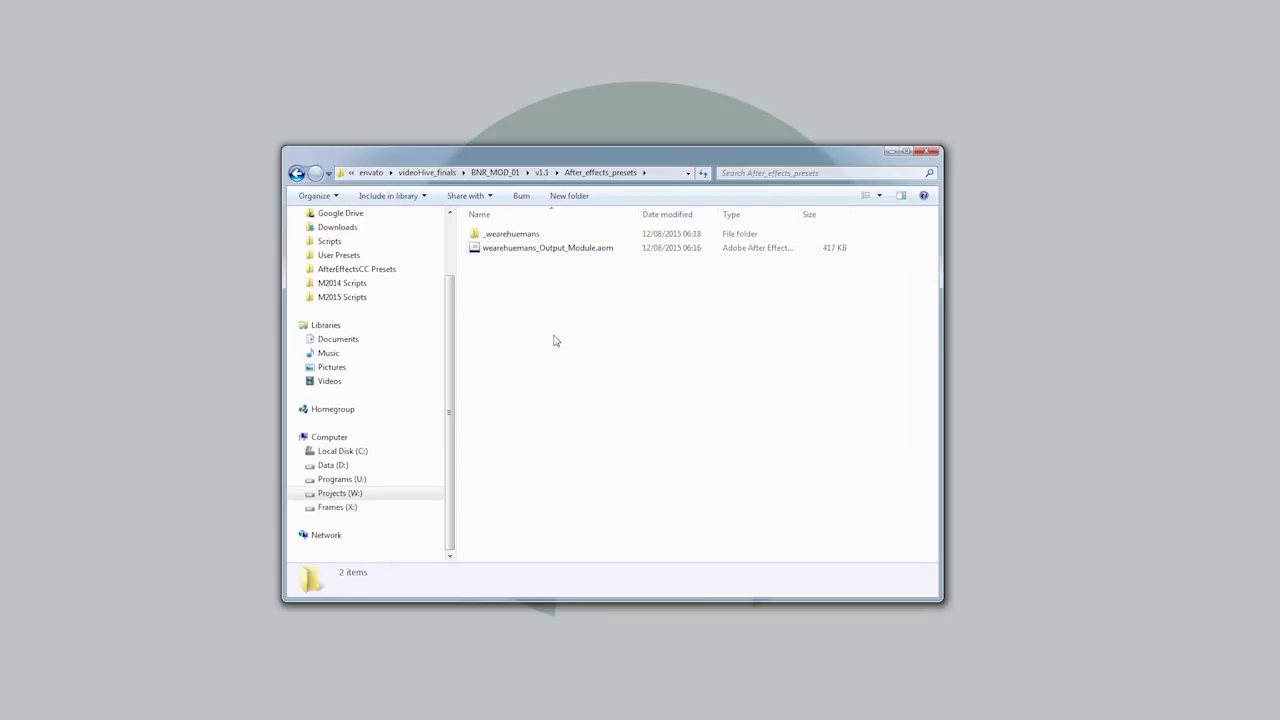
click(524, 236)
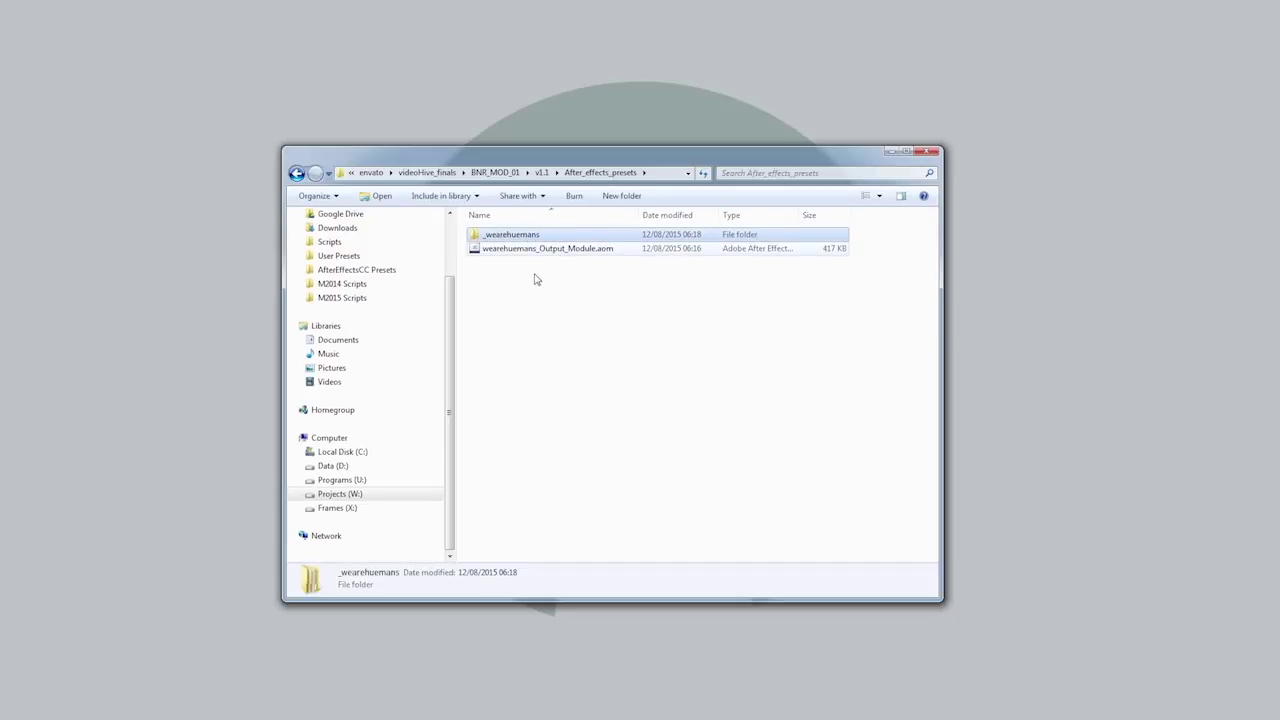
click(534, 279)
click(526, 238)
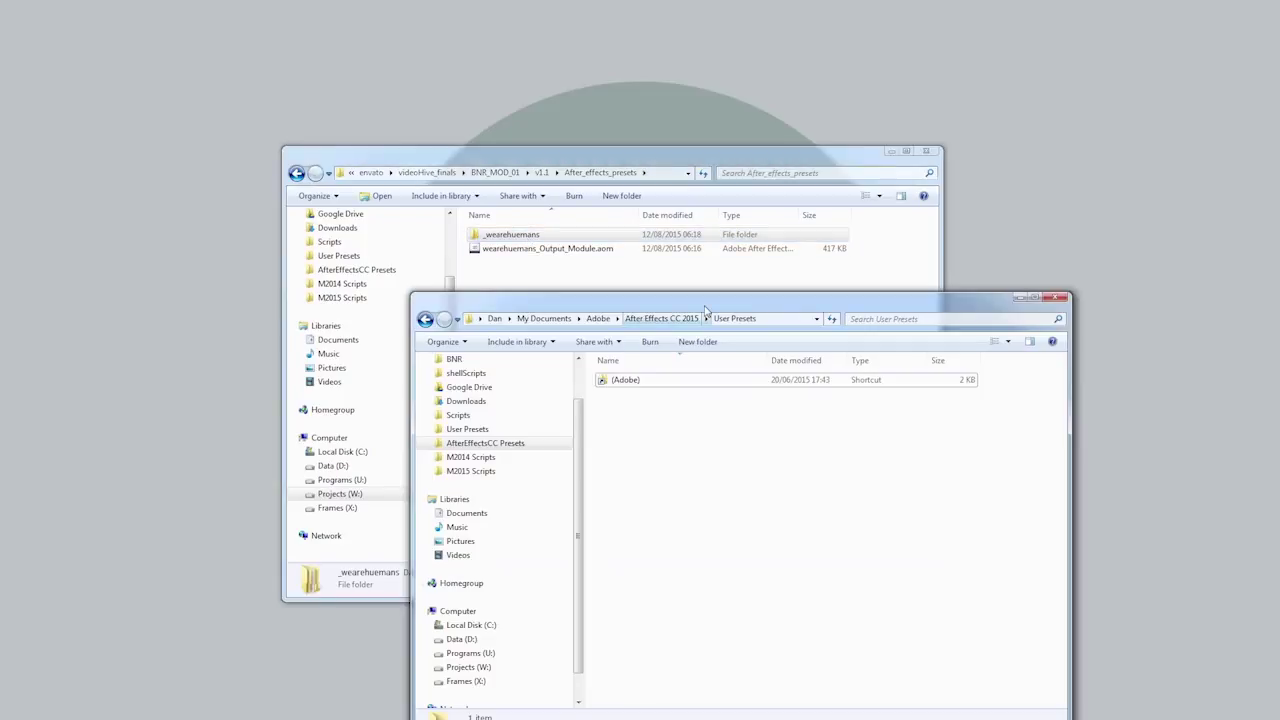
drag(700, 297, 656, 270)
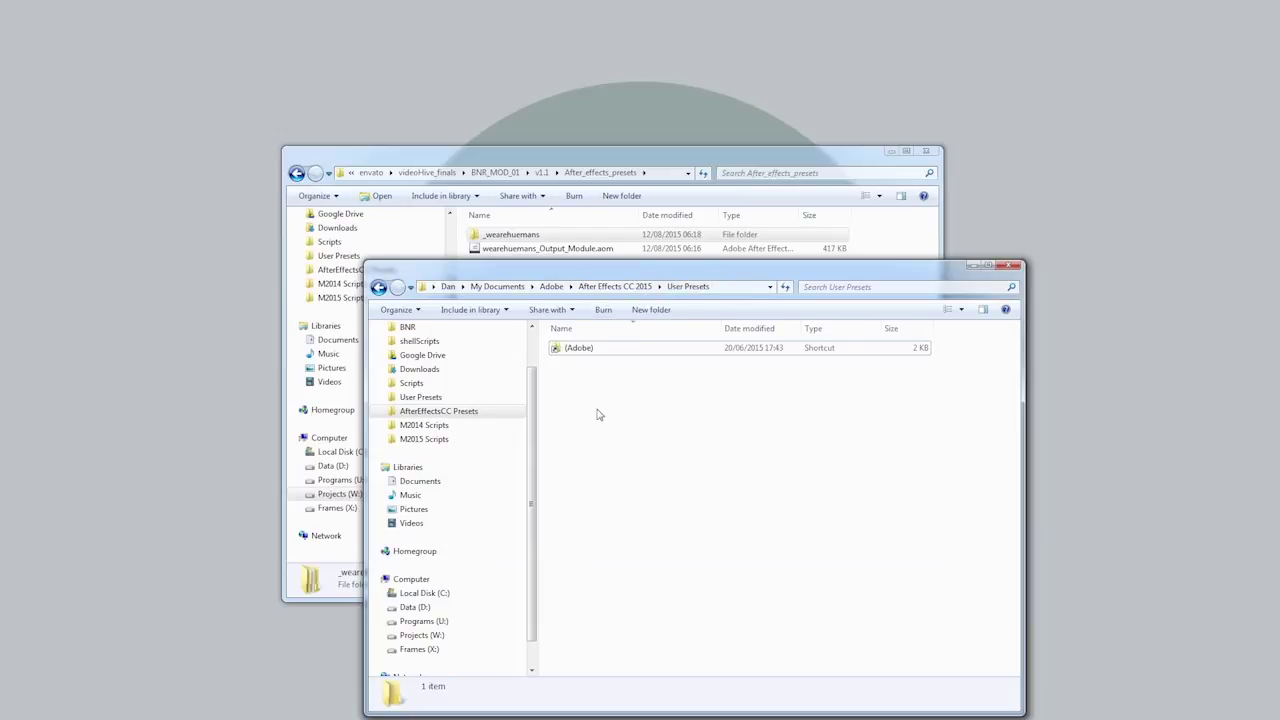
- Copy the _wearehuemans folder from After_effects_presets into After Effects CC 2015's User Presets folder
click(541, 234)
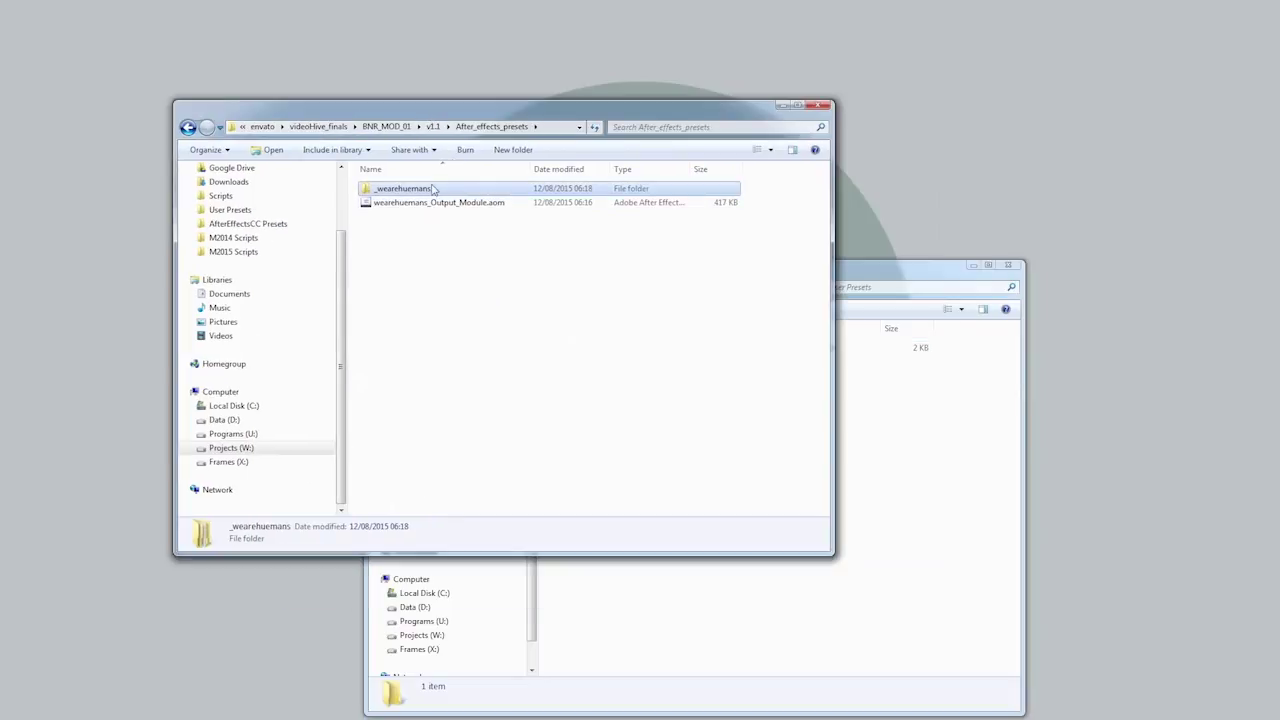
click(526, 320)
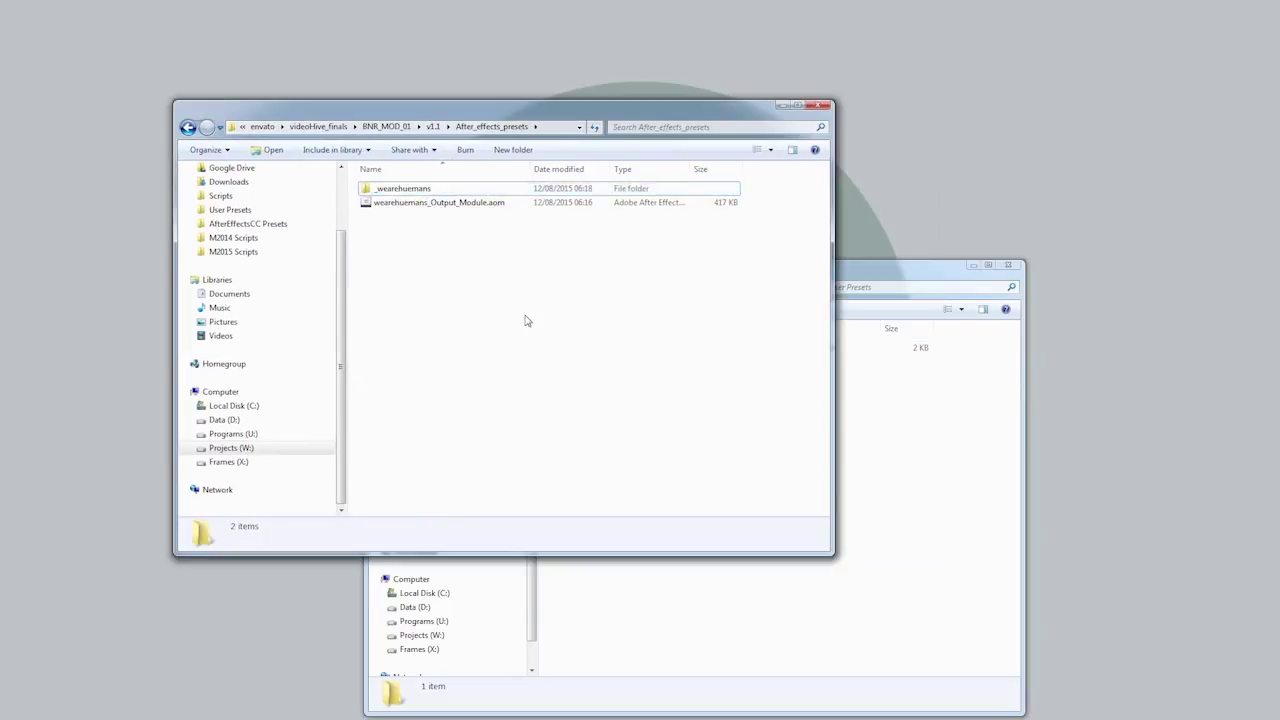
click(417, 190)
click(656, 636)
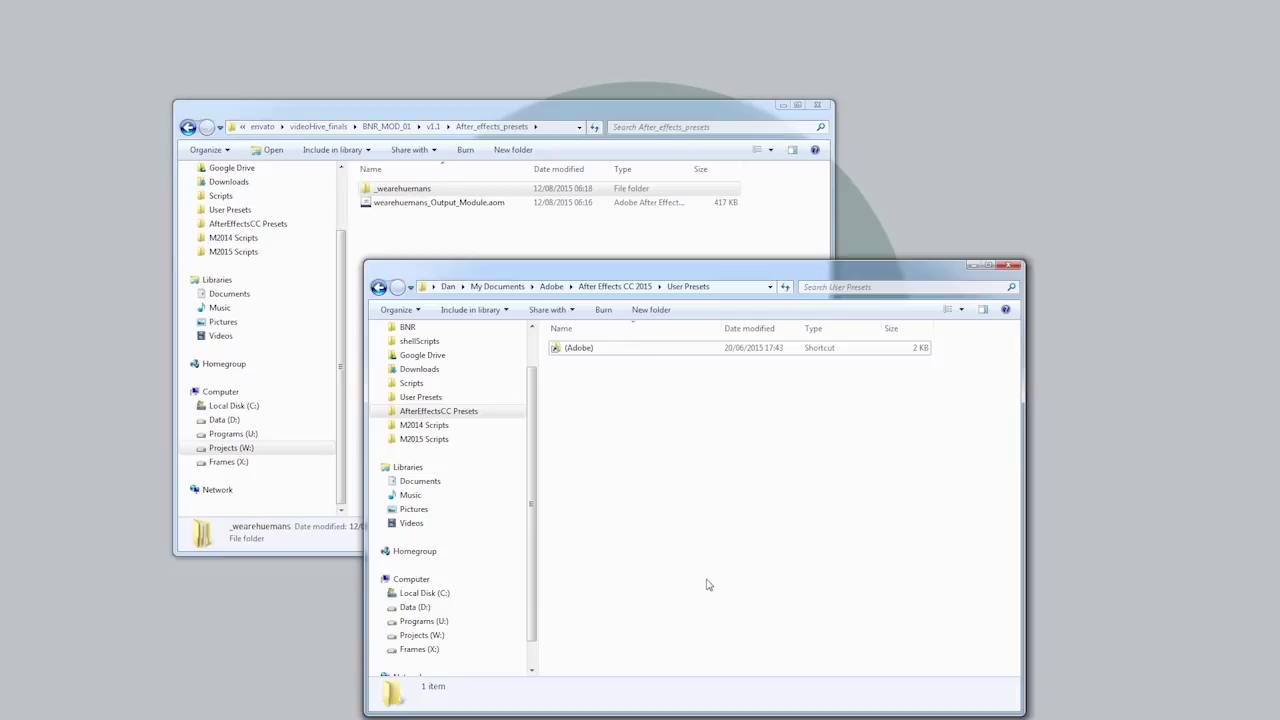
key(ctrl+v)
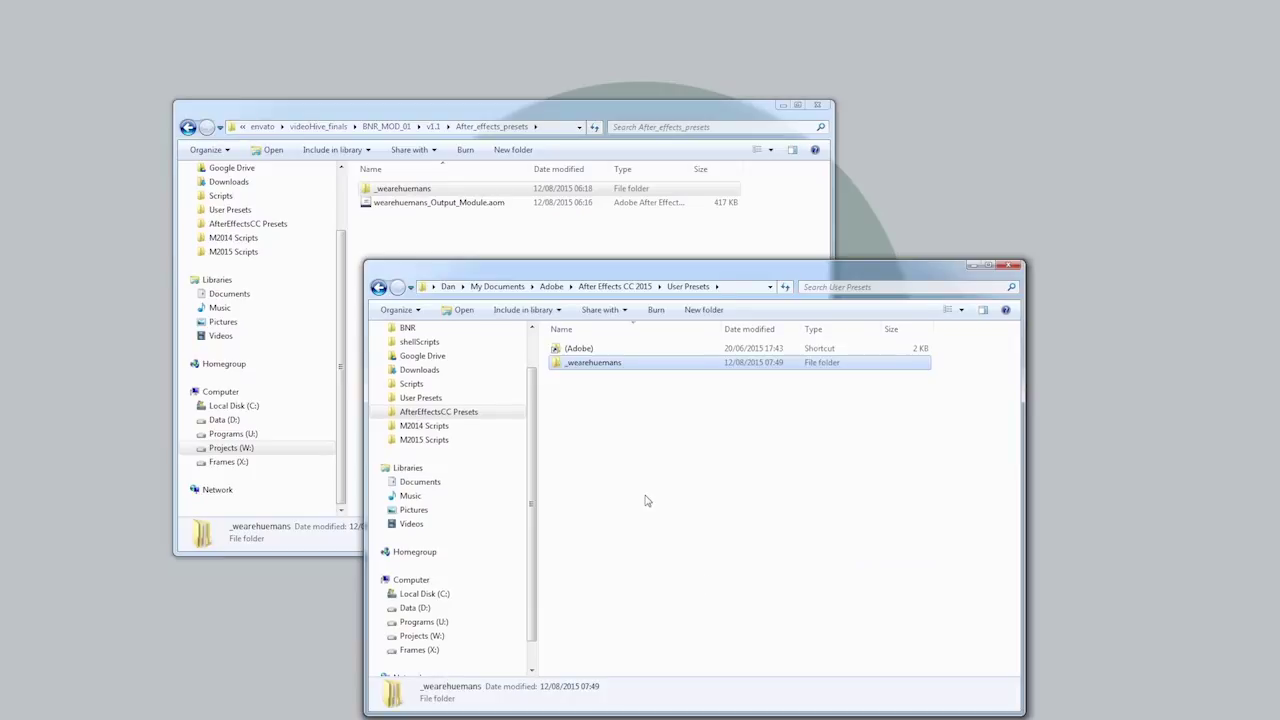
click(646, 500)
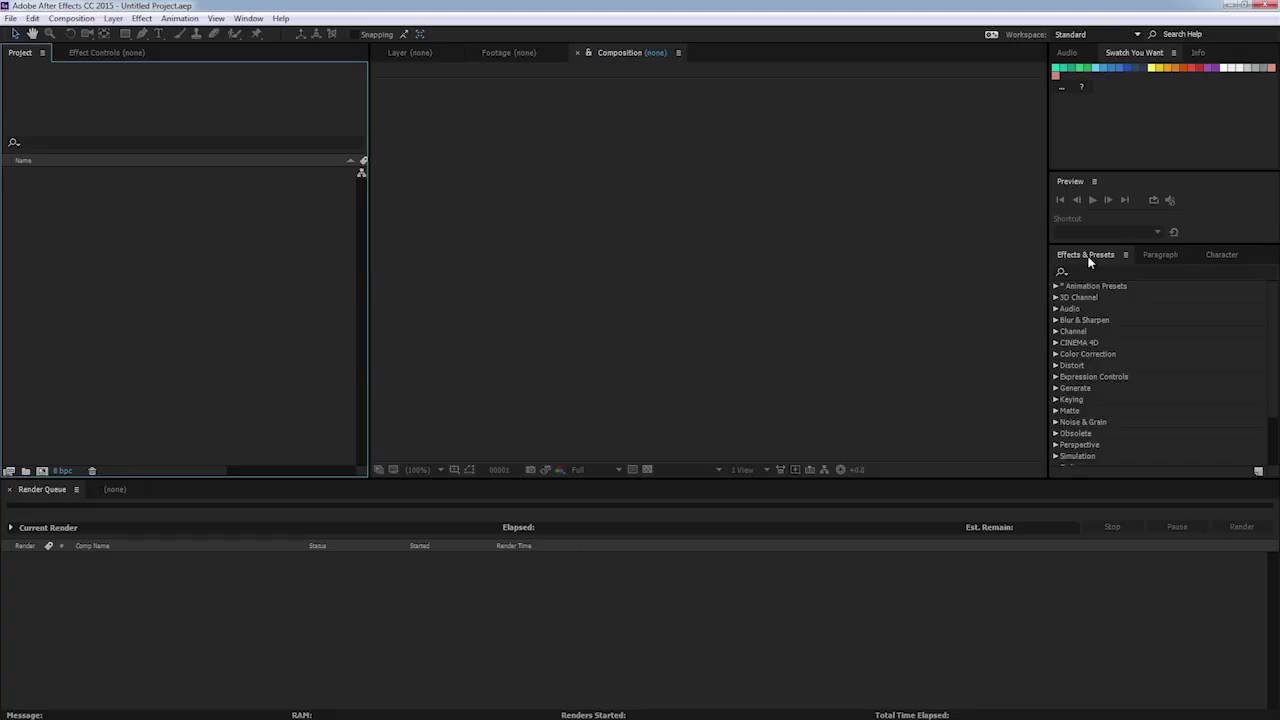
- Expand Animation Presets > _wearehuemans > motion_graphics in Effects & Presets to verify the IN_ and OUT_ presets
click(1056, 287)
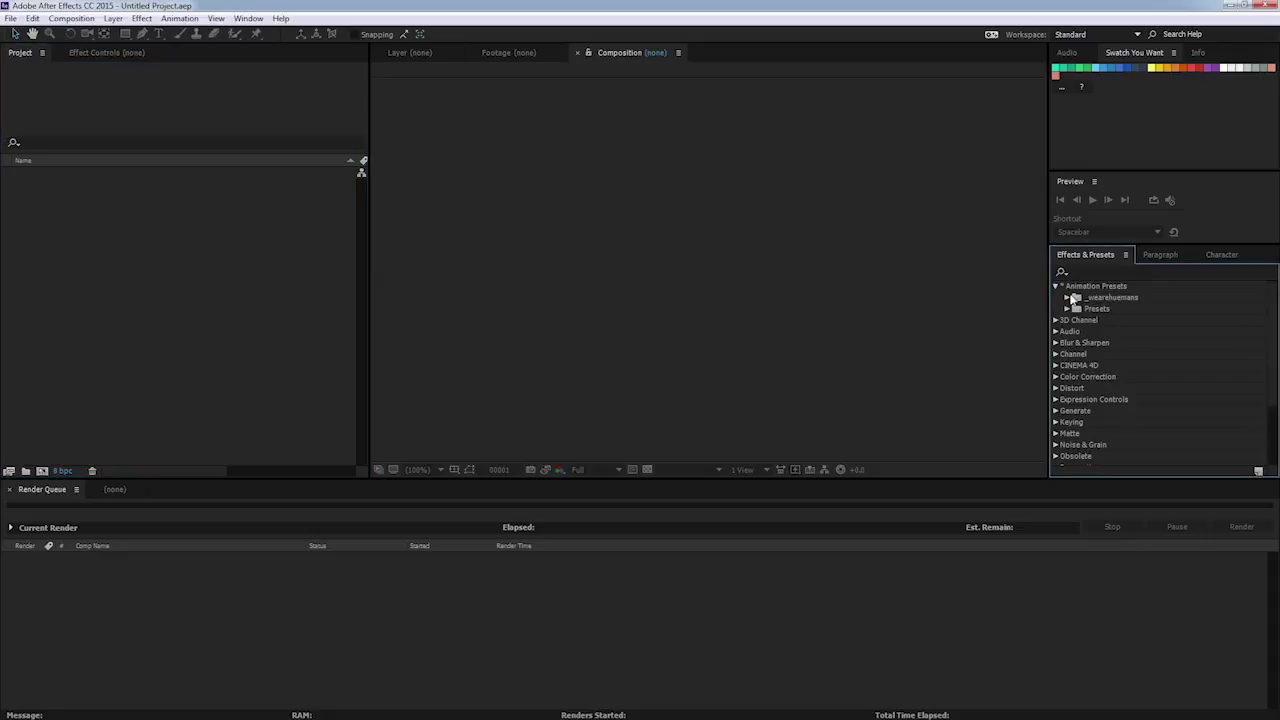
click(1068, 298)
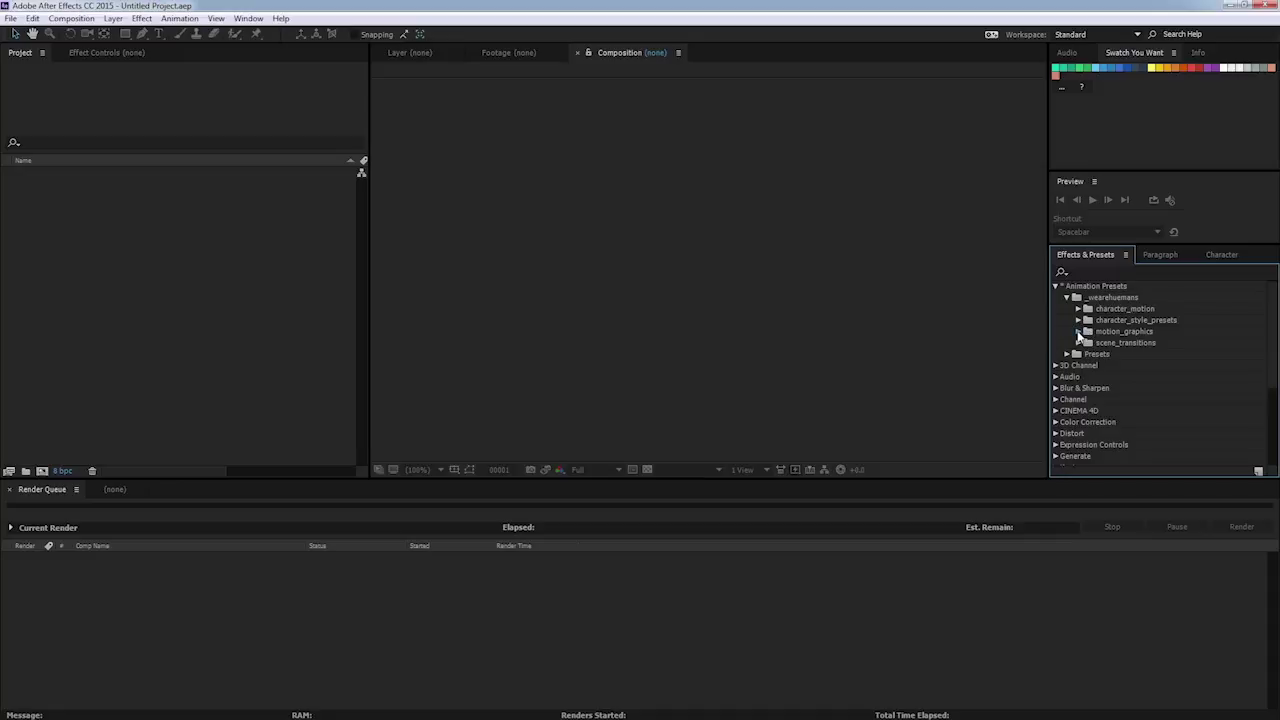
click(1078, 331)
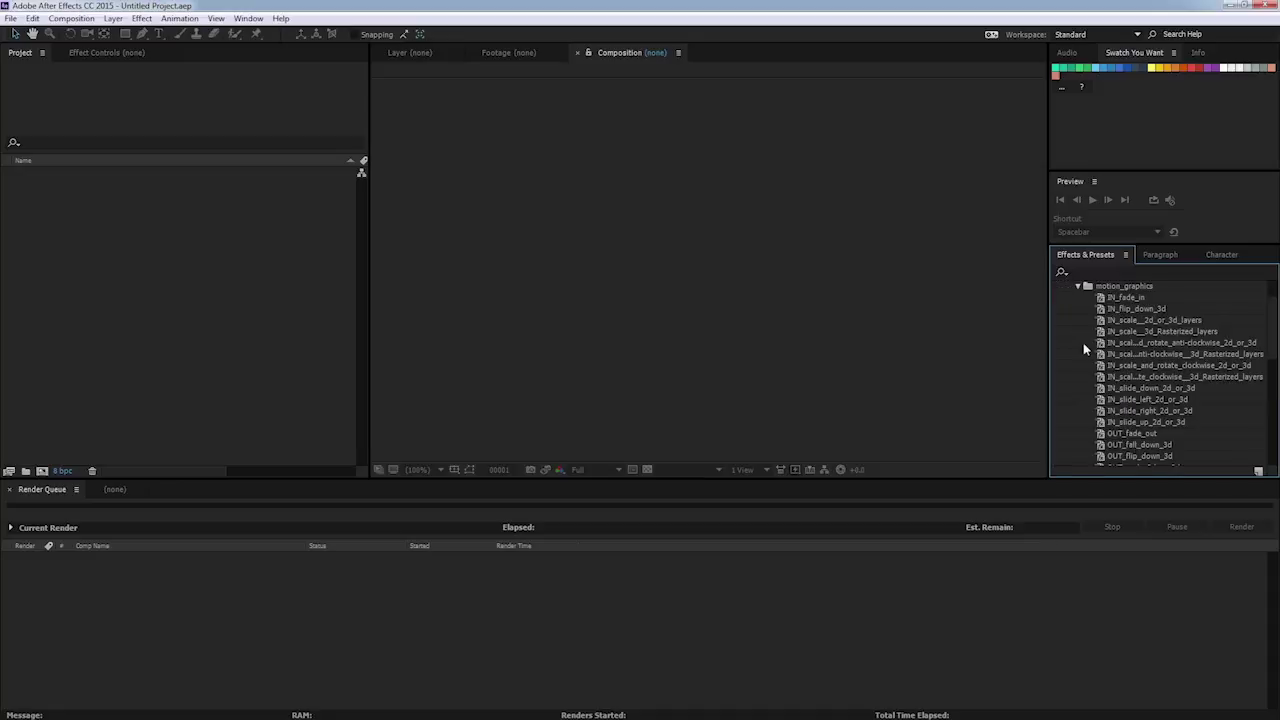
click(1078, 286)
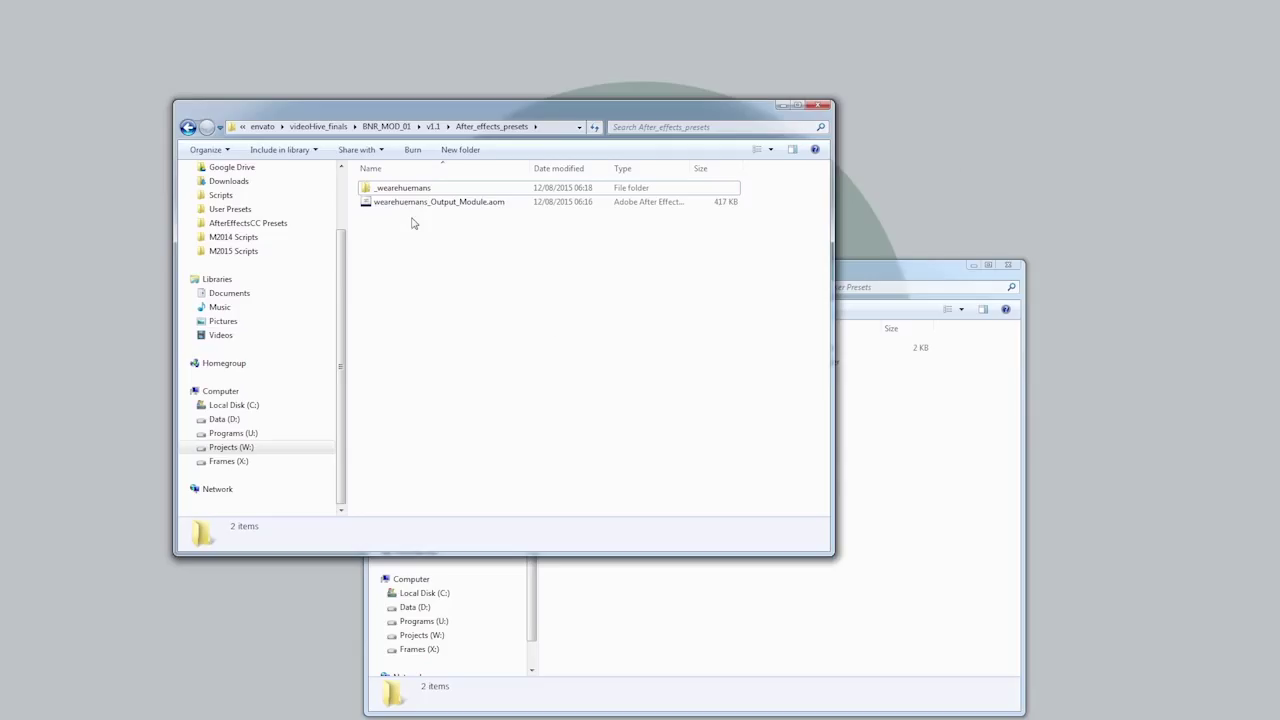
drag(515, 128, 505, 114)
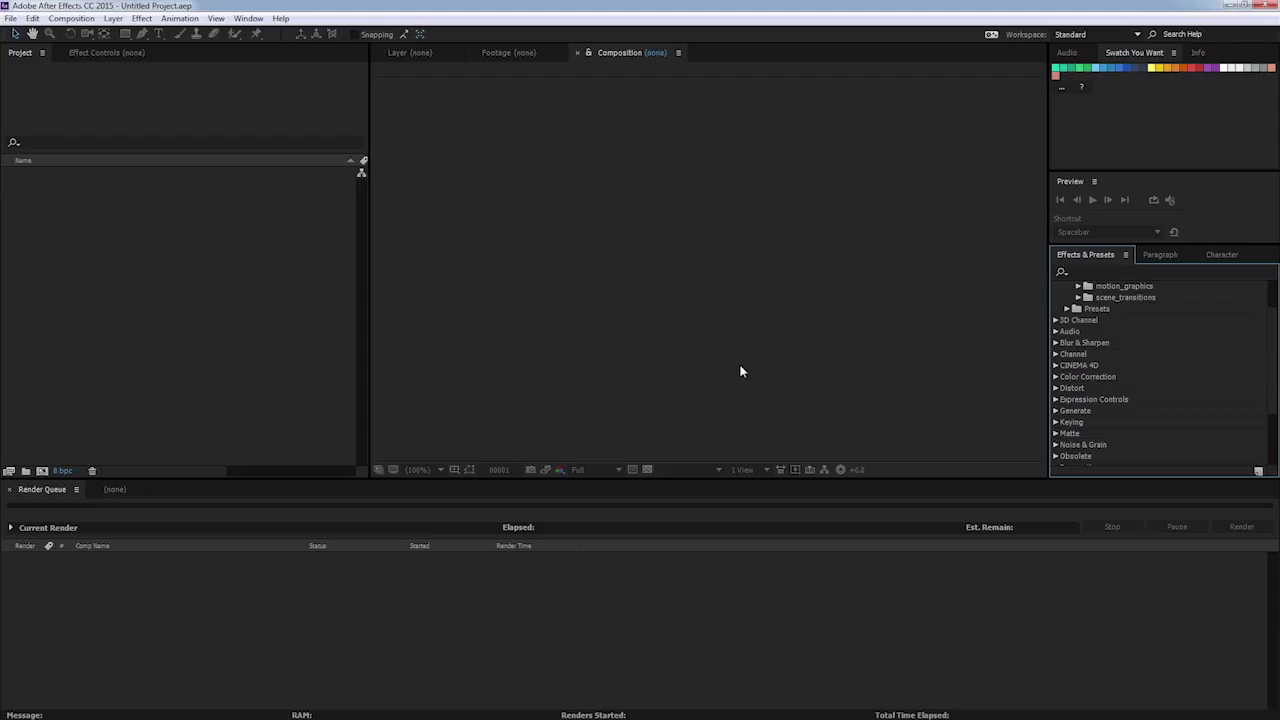
- Create a default 1920x1080 Comp 1 and add it to the Render Queue with Ctrl+M
click(76, 19)
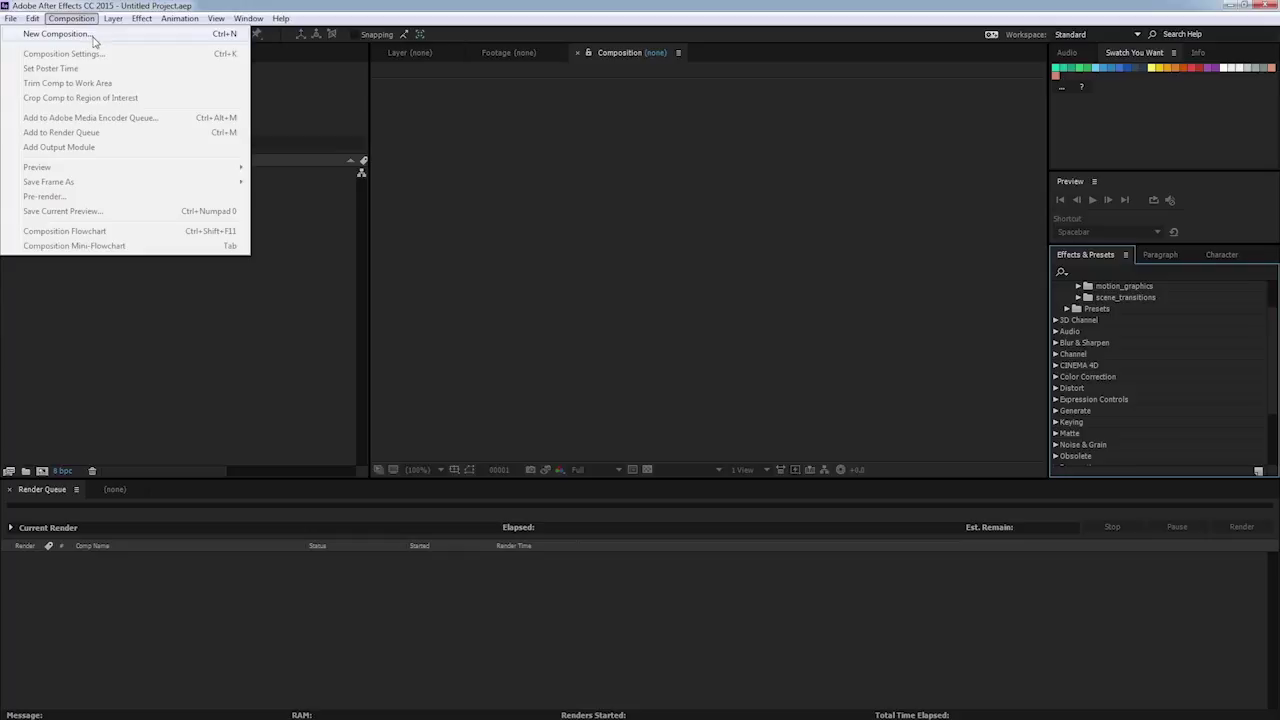
click(92, 36)
click(688, 551)
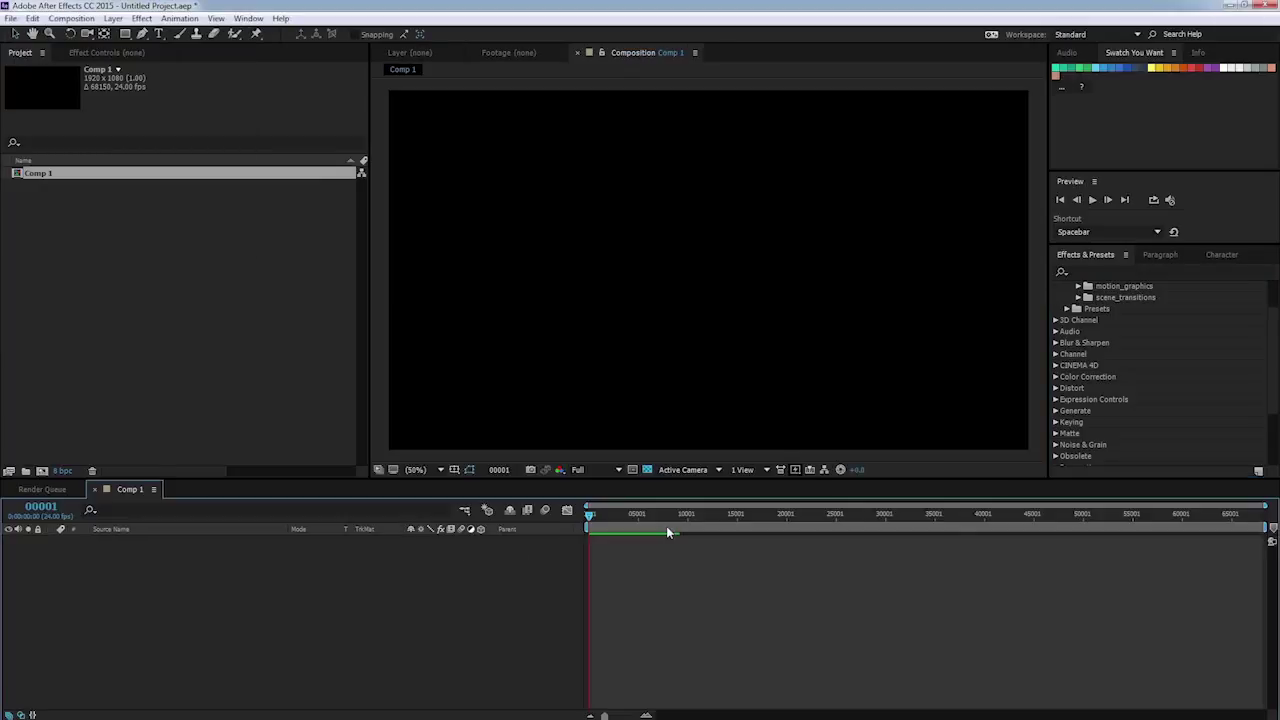
click(99, 243)
click(47, 176)
key(ctrl+m)
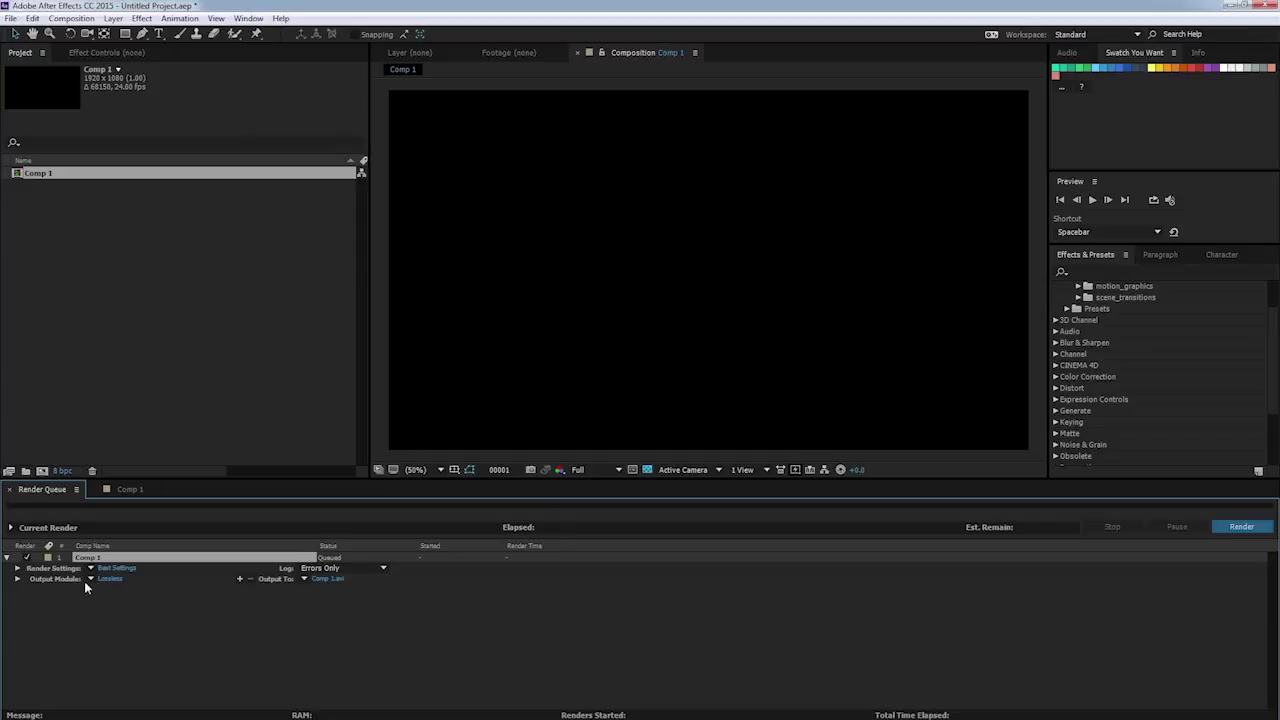
- Load wearehuemans_Output_Module.aom into the output module templates, accepting the 21 skipped duplicates
click(91, 577)
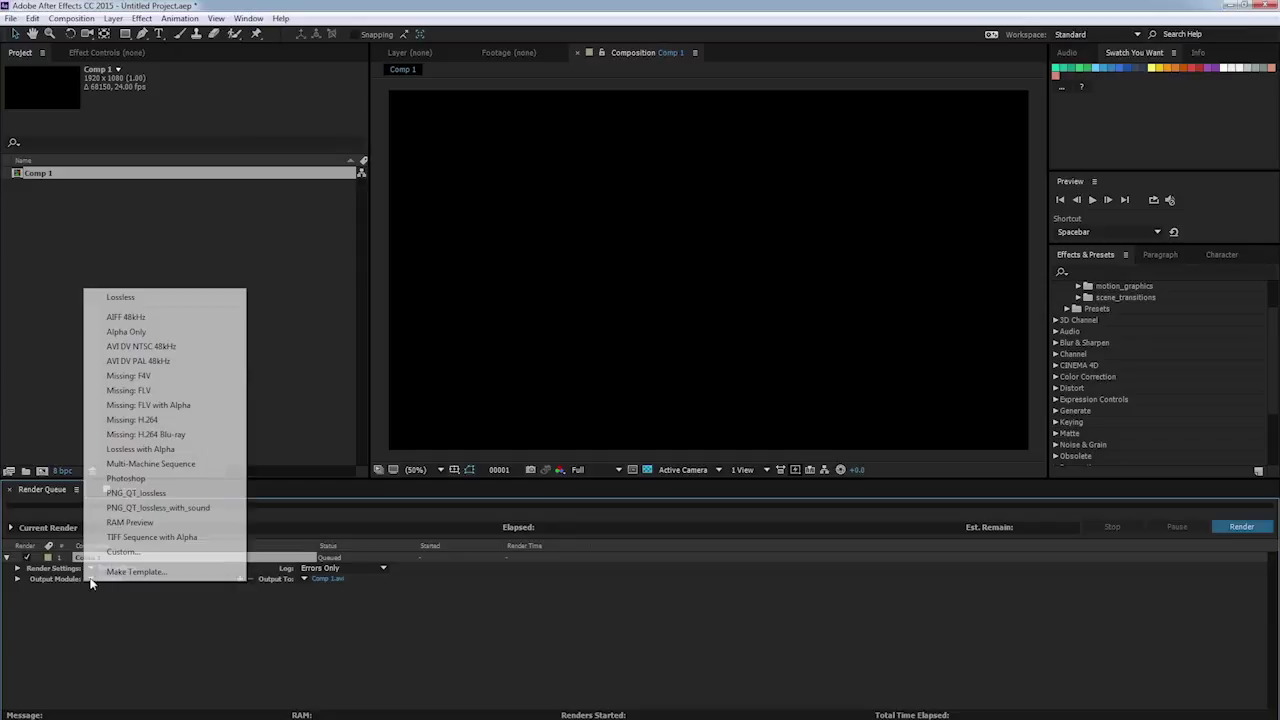
click(145, 577)
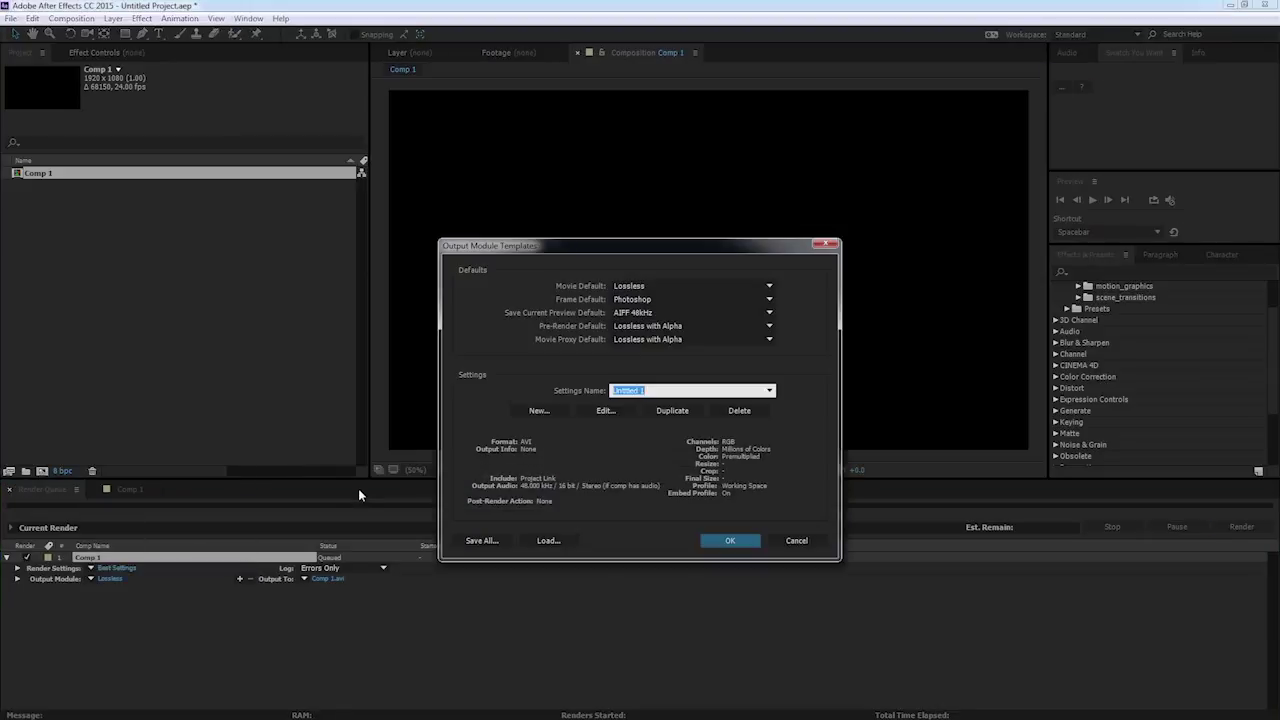
click(770, 391)
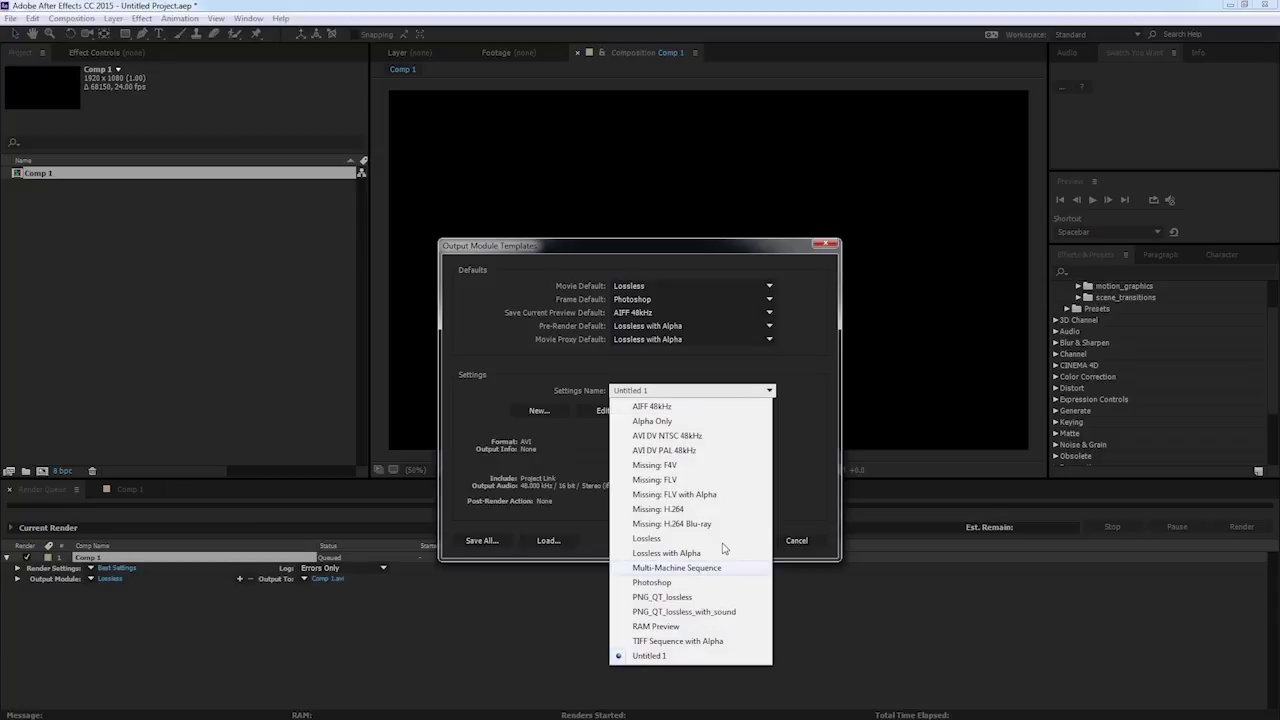
click(795, 431)
click(547, 541)
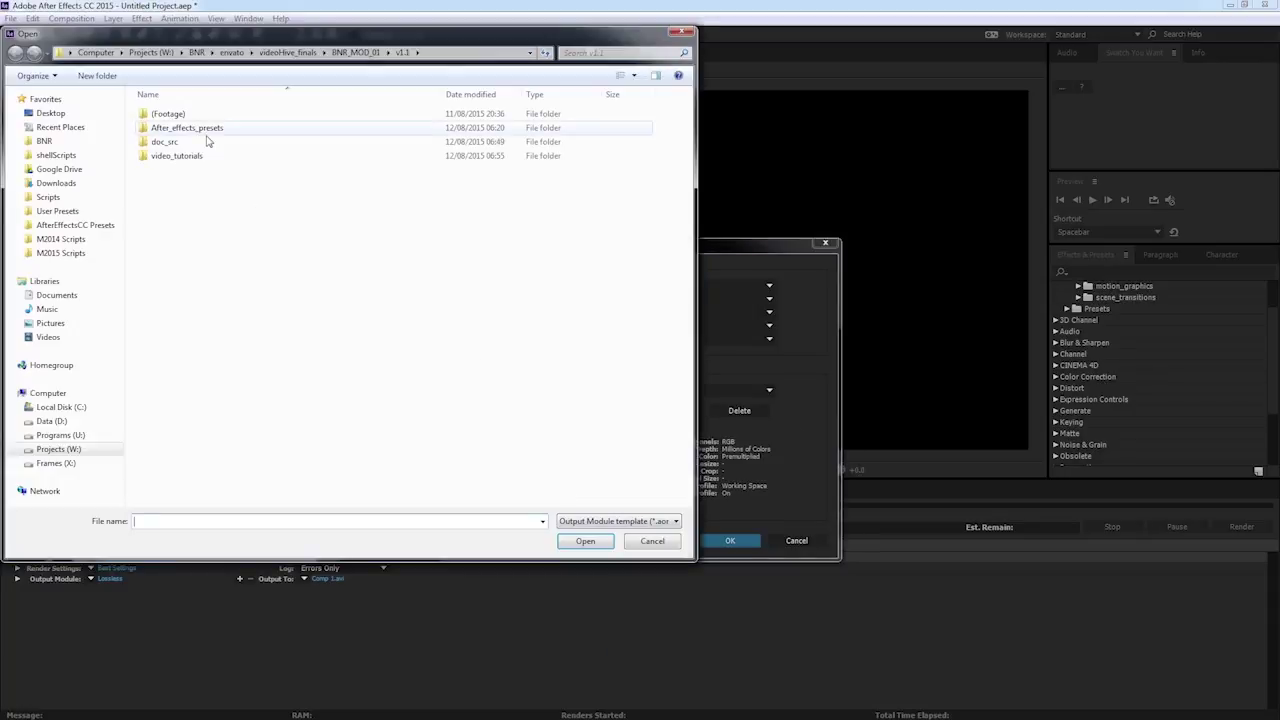
double_click(195, 129)
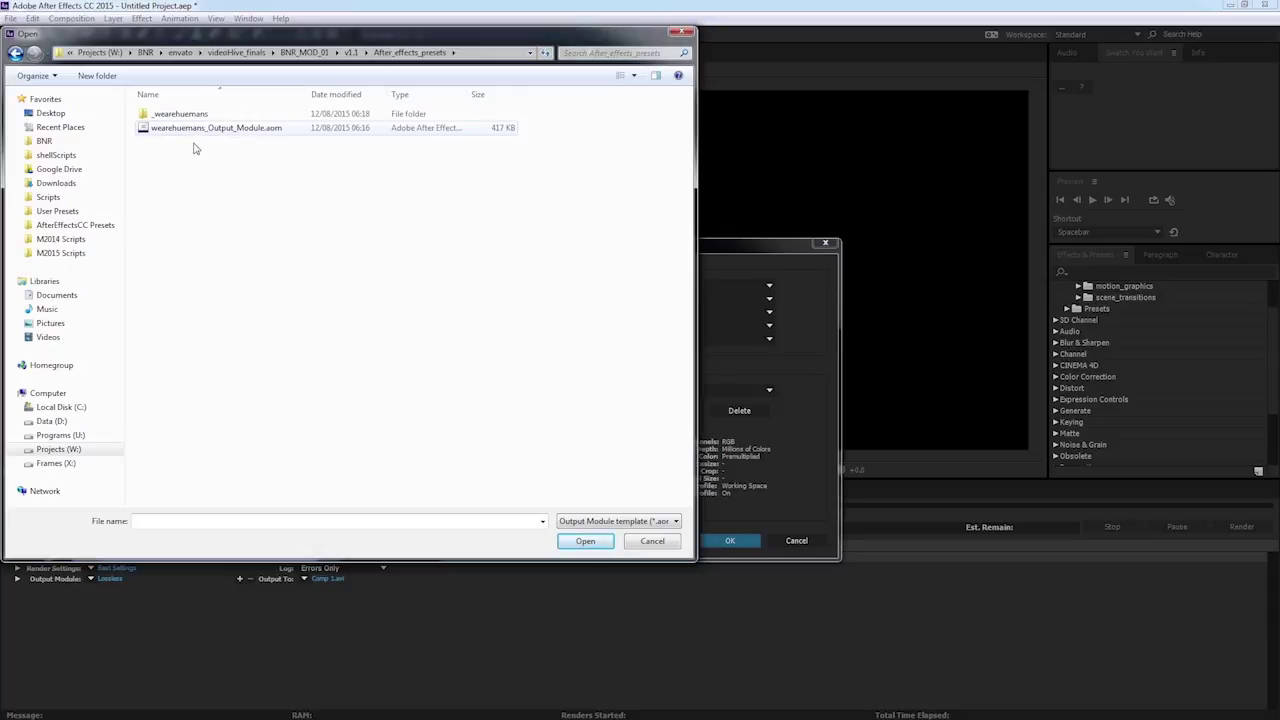
click(217, 131)
click(585, 541)
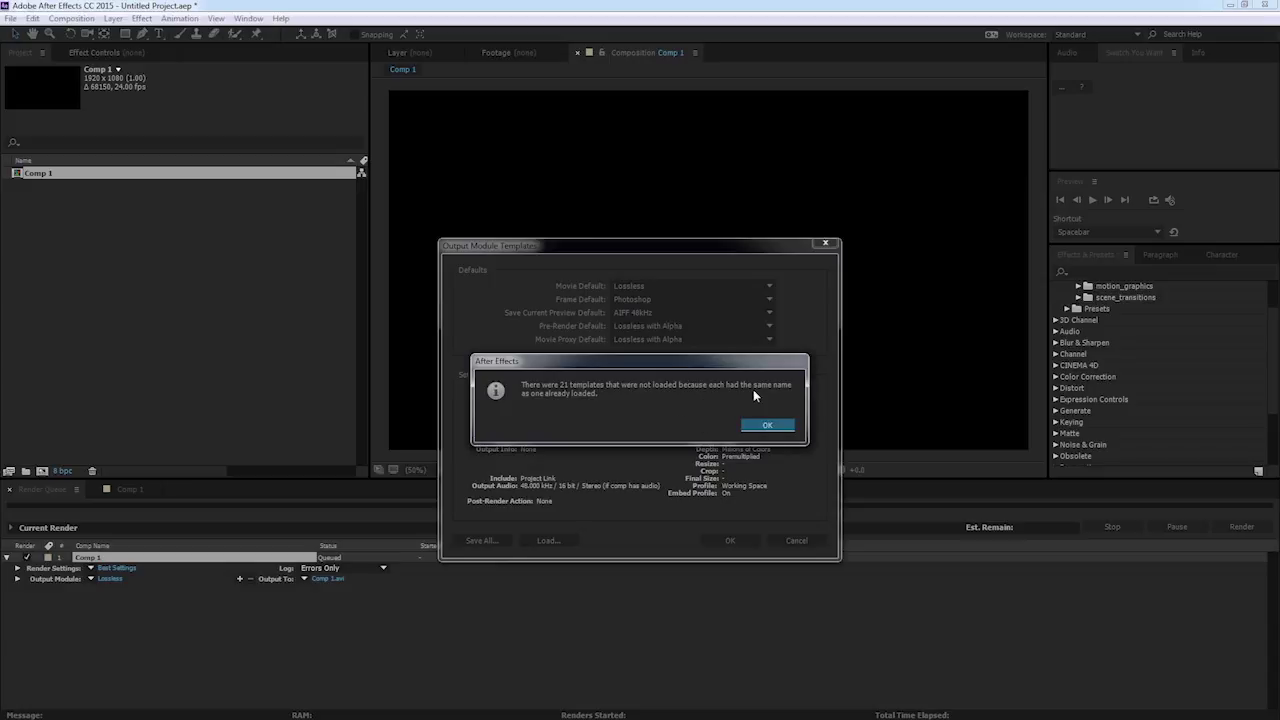
click(767, 427)
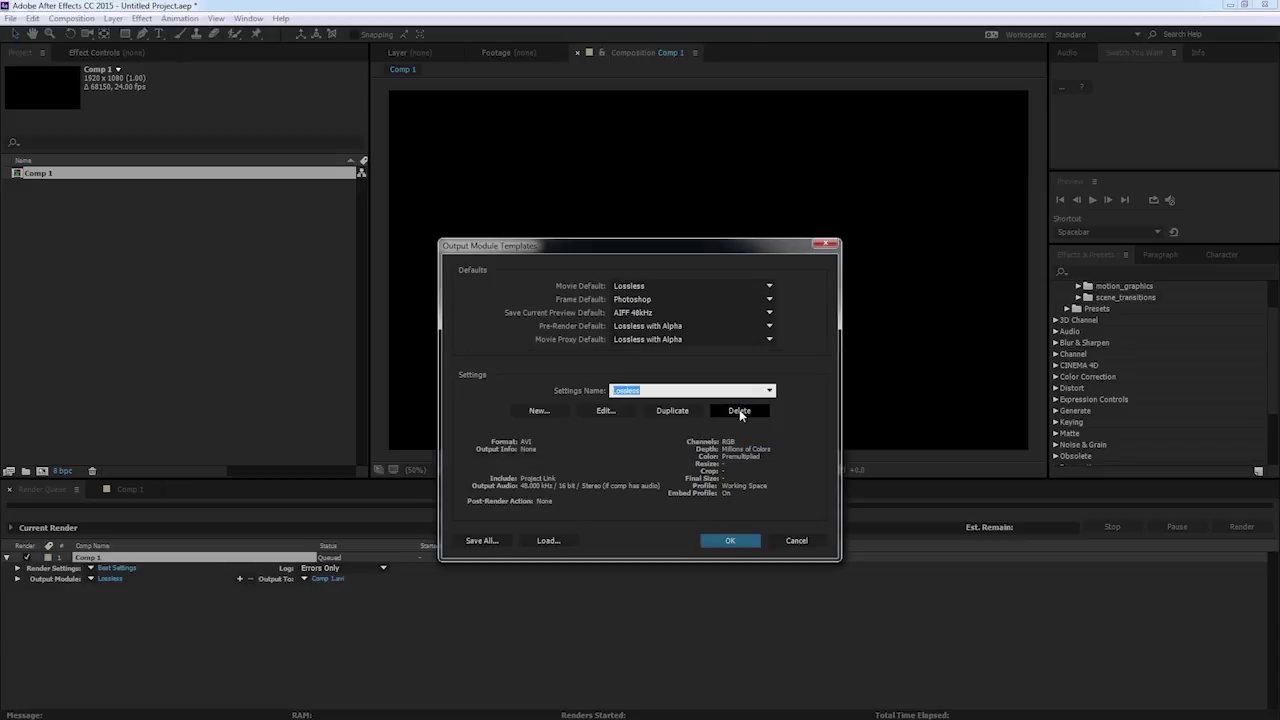
click(774, 392)
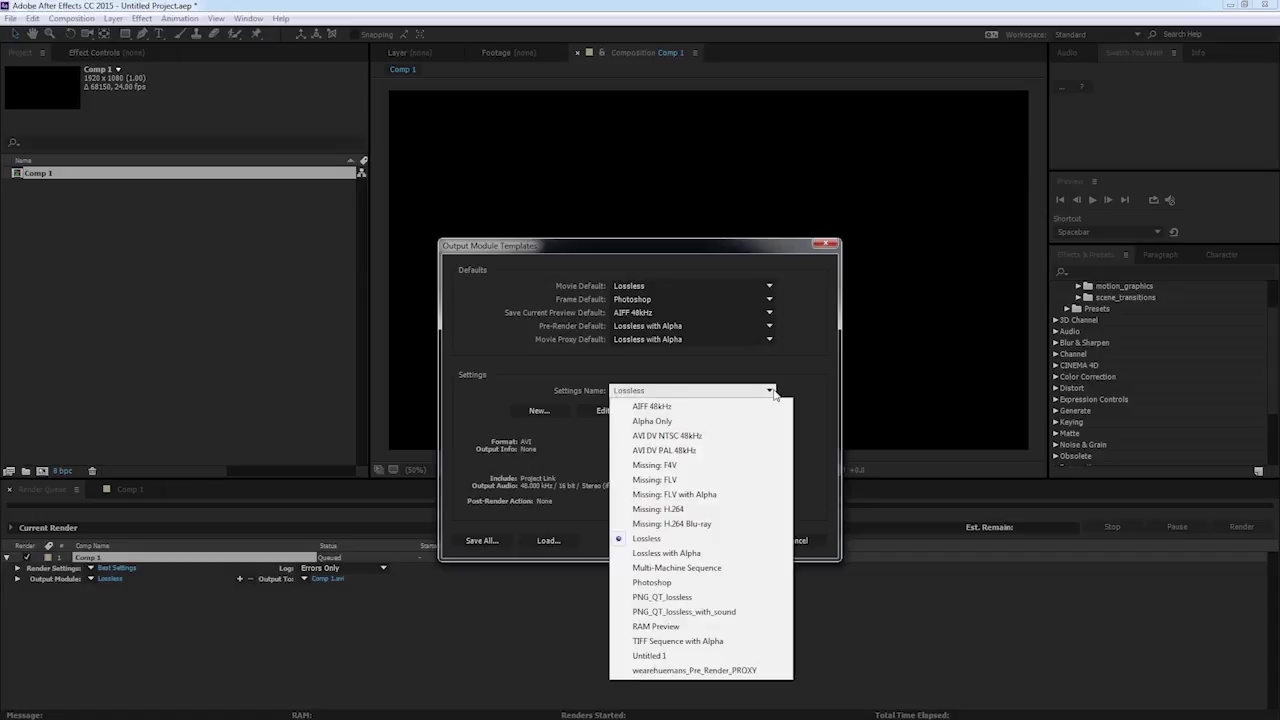
- Review wearehuemans_Pre_Render_PROXY's settings and assign it as Comp 1's output module, rendering Comp 1.mov
click(718, 673)
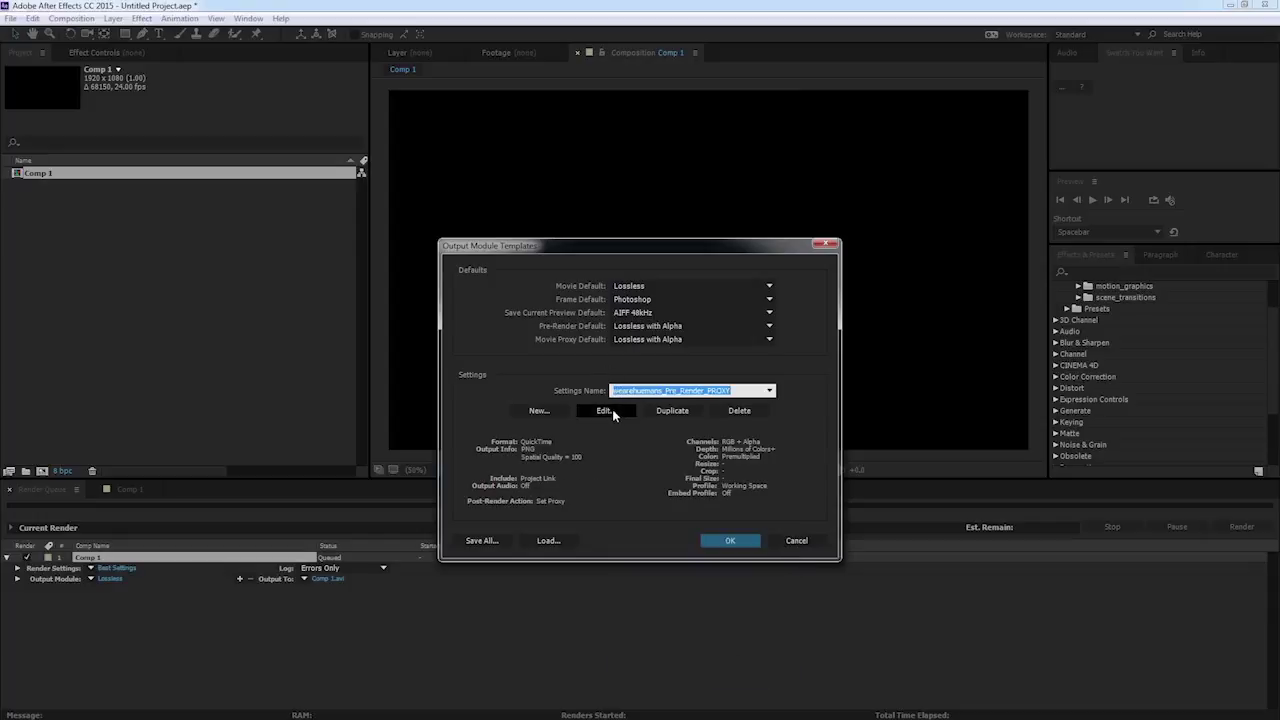
click(604, 411)
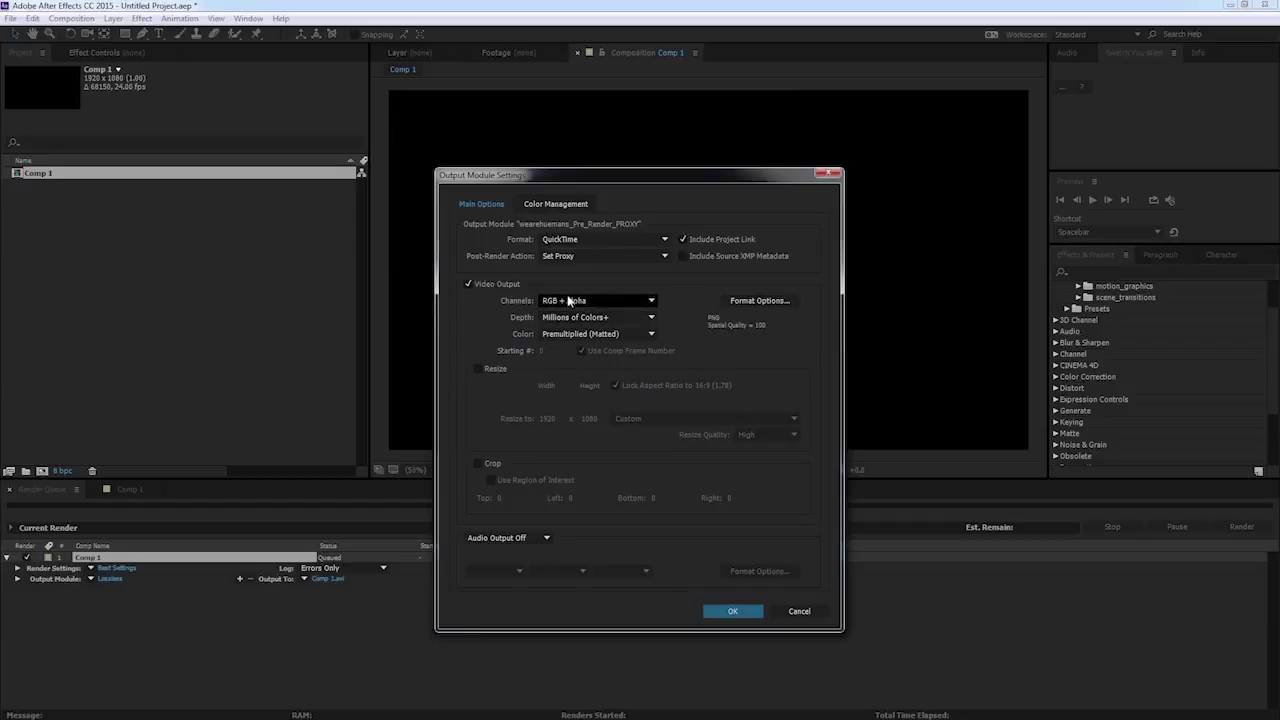
click(731, 611)
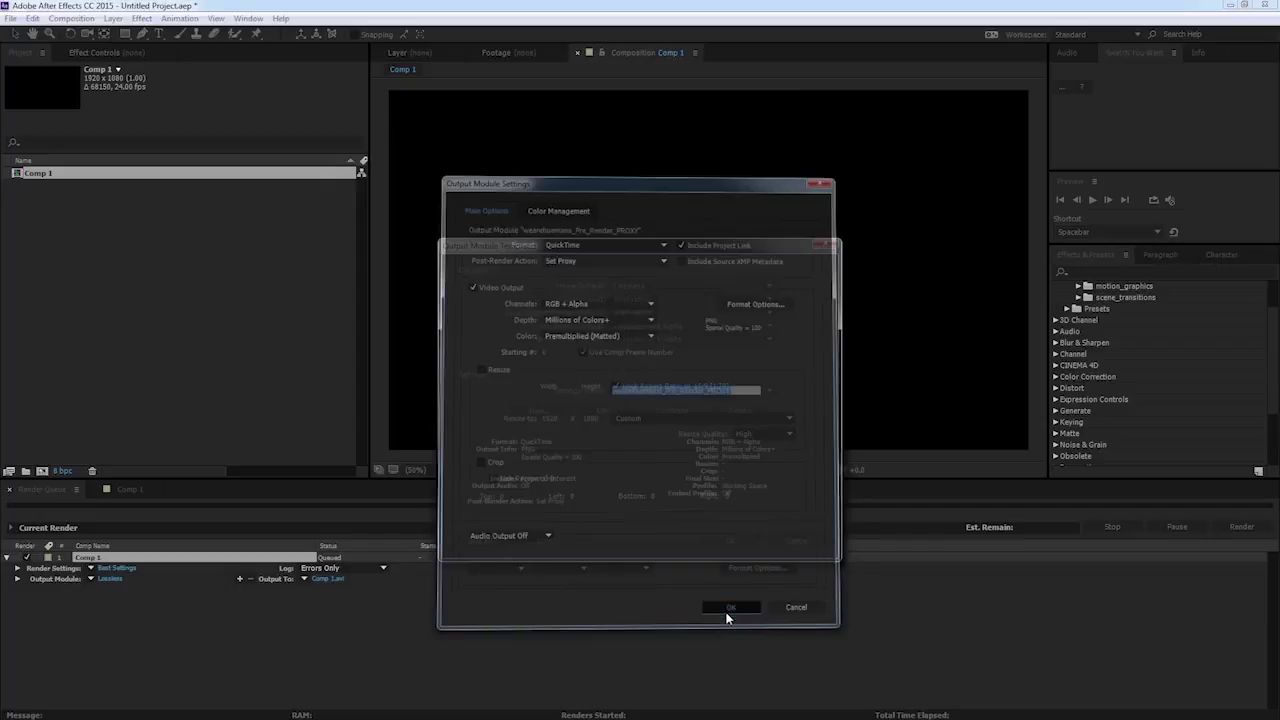
click(733, 543)
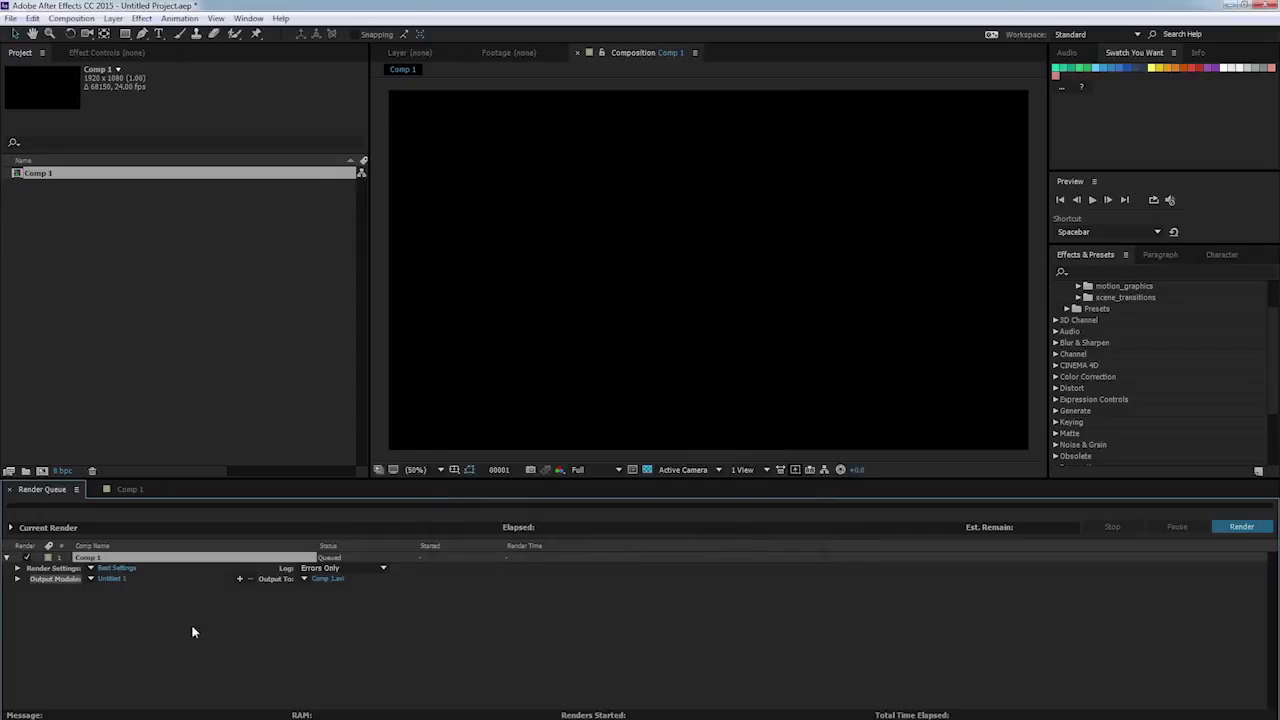
click(90, 579)
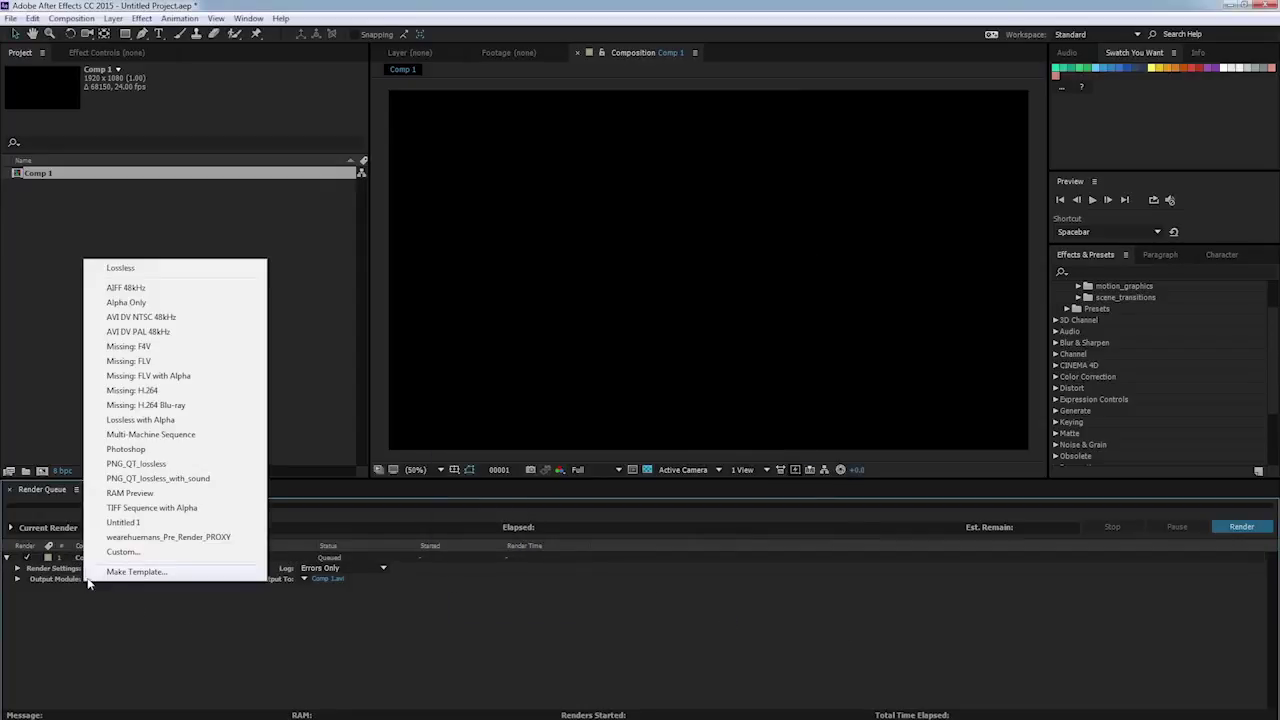
click(199, 538)
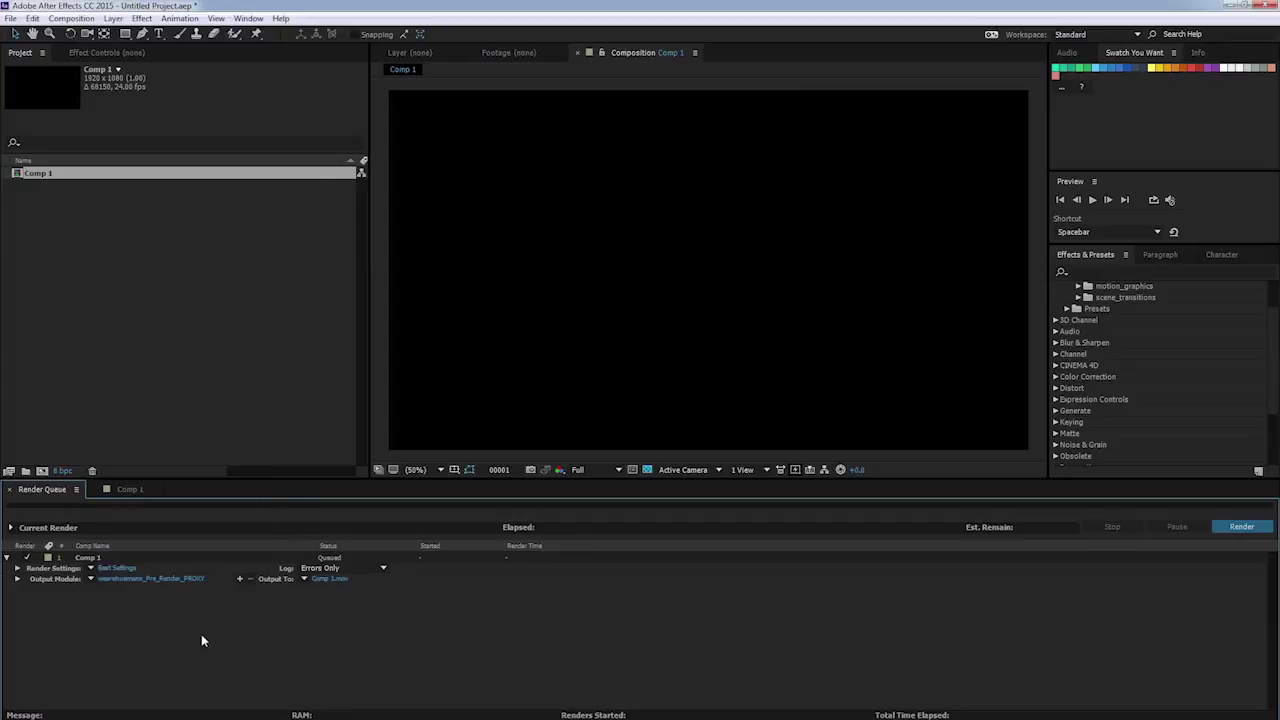